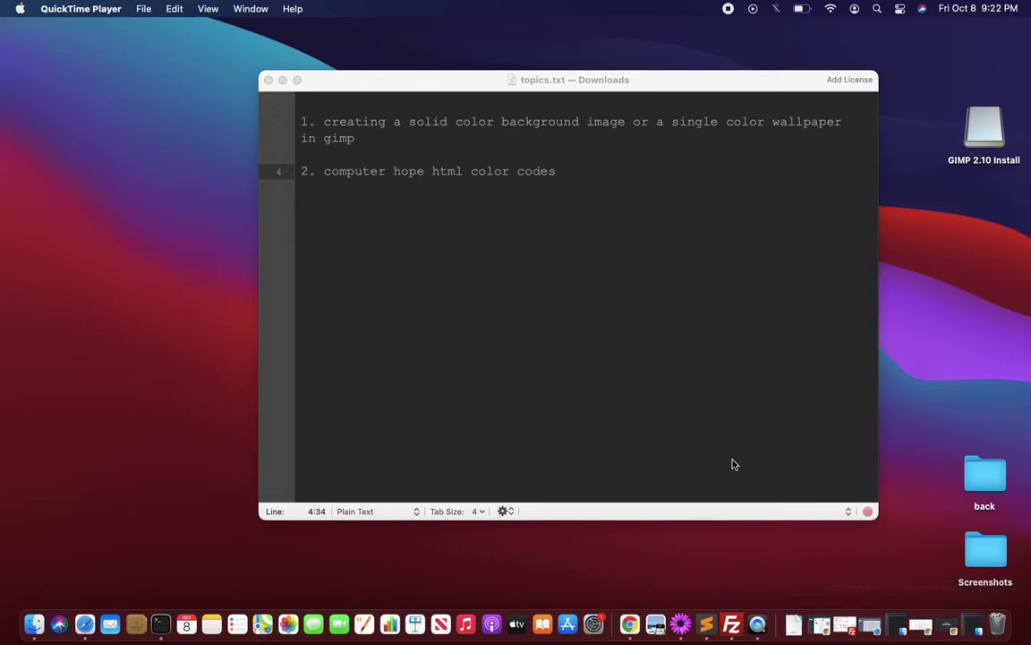
# Copy the line 'computer hope html color codes' from topics.txt in TextMate.
pyautogui.click(325, 180)
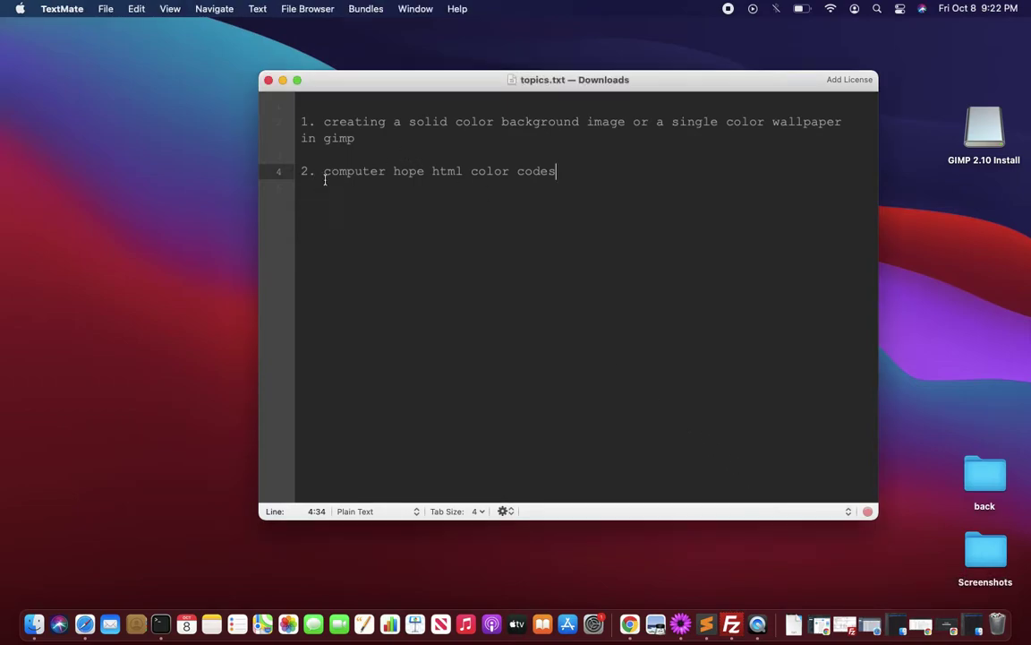
pyautogui.moveTo(325, 175); pyautogui.dragTo(573, 175)
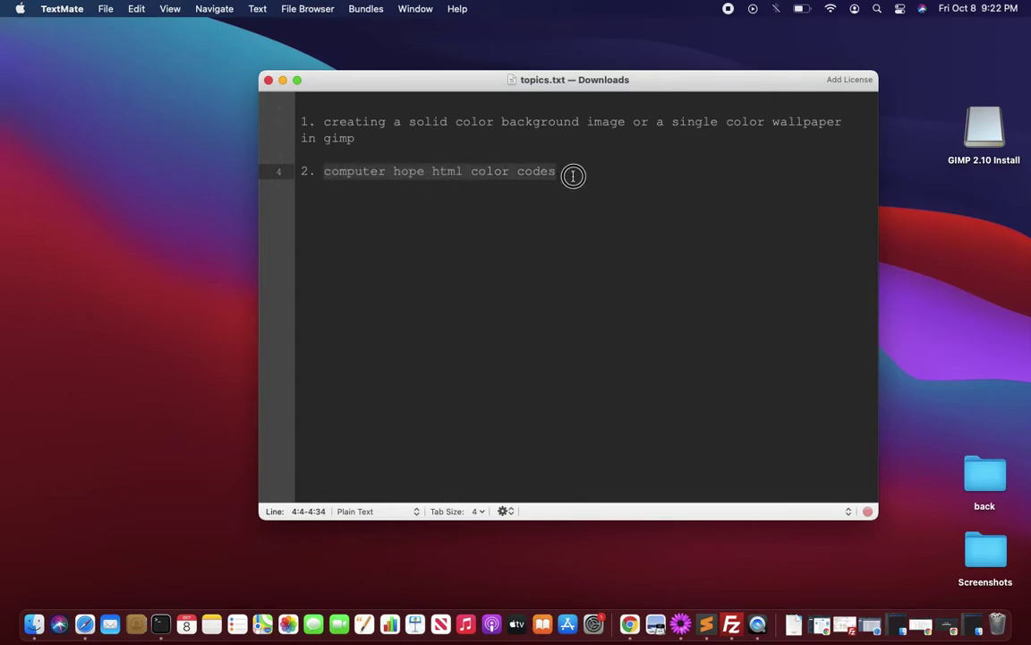
pyautogui.press('super+c')
pyautogui.click(579, 173)
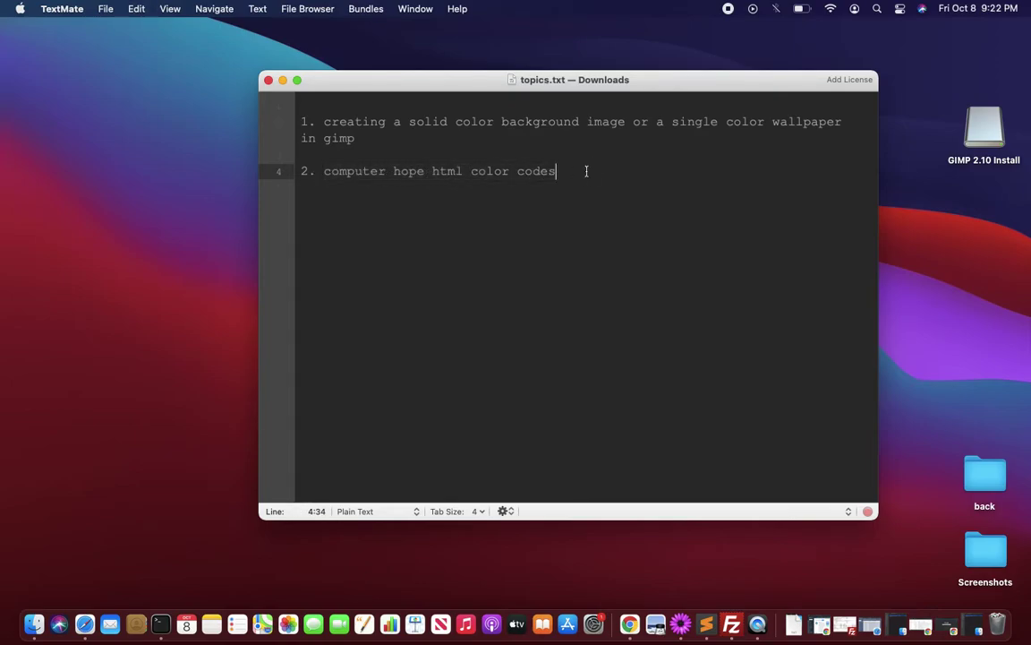
# Search Google for the pasted 'computer hope html color codes'.
pyautogui.click(953, 631)
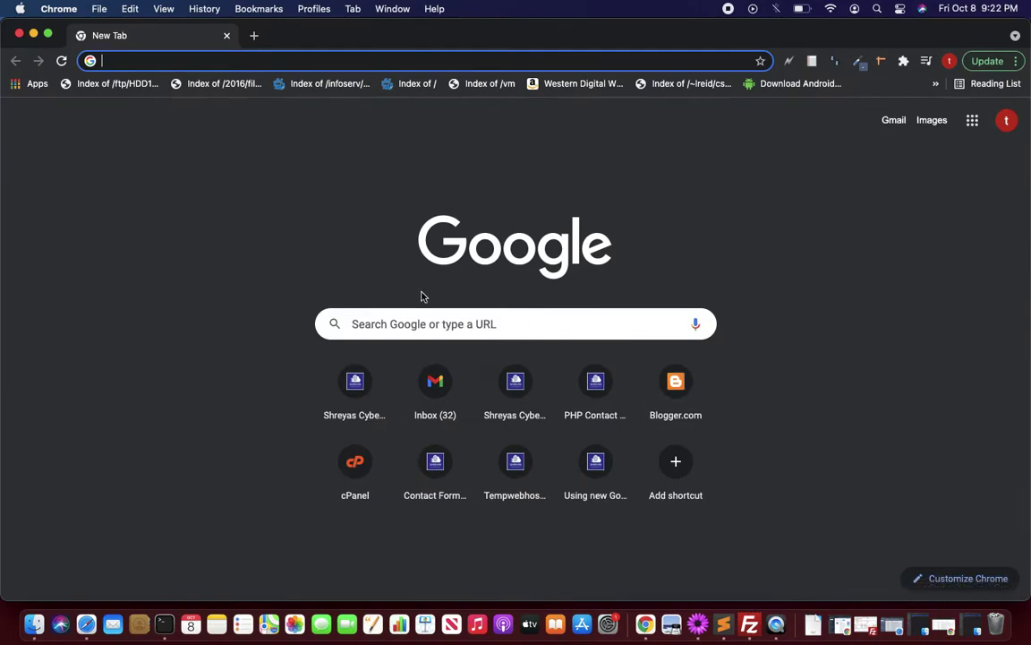
pyautogui.click(387, 328)
pyautogui.press('super+v')
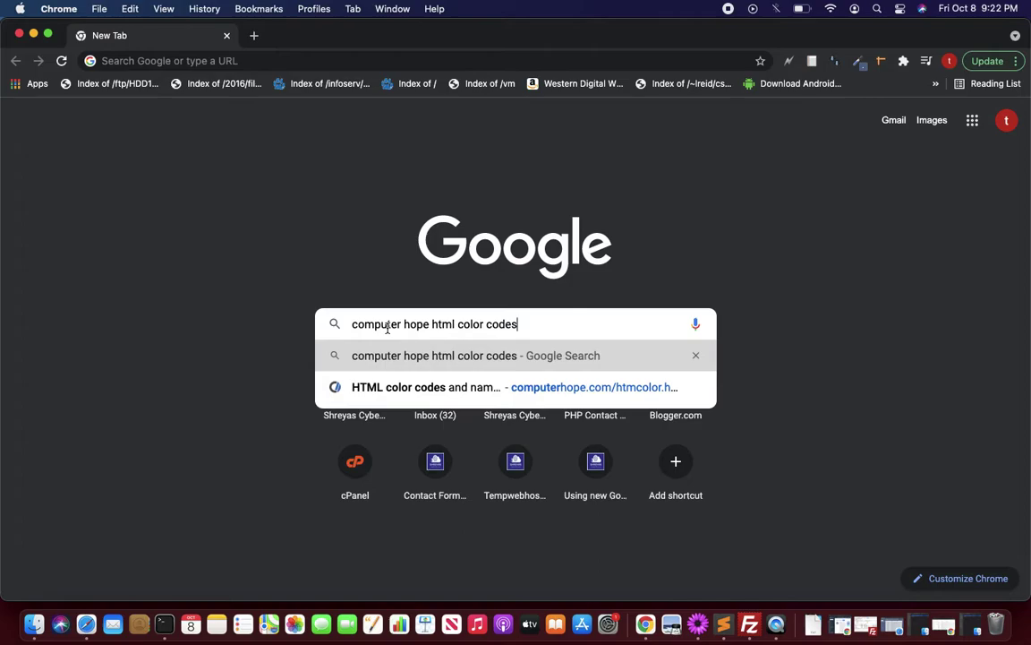
pyautogui.press('Return')
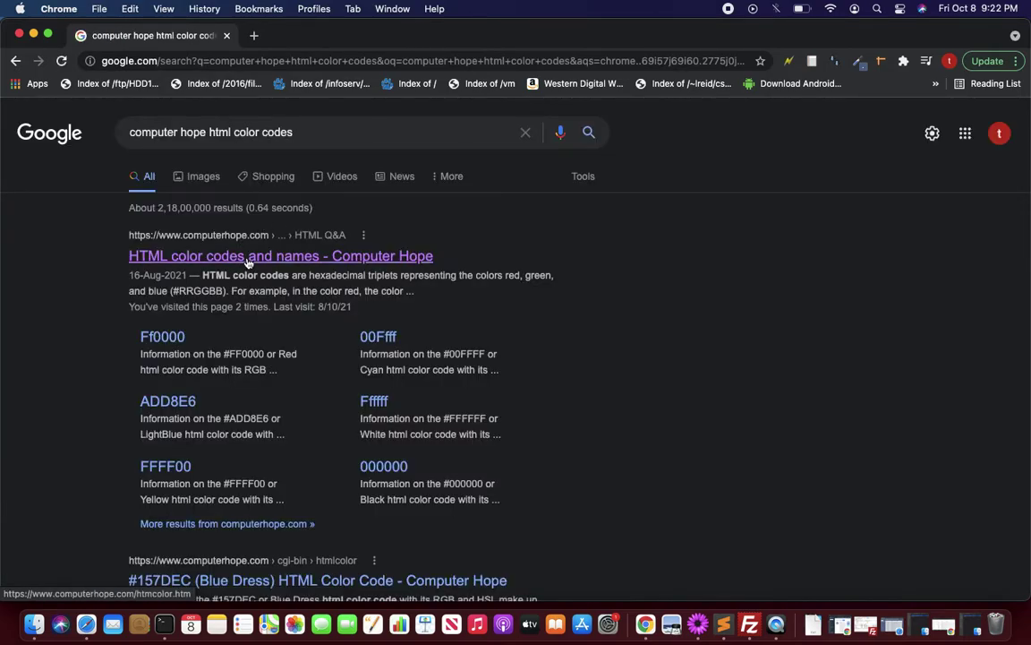
# Open the Computer Hope 'HTML color codes and names' result in a new tab.
pyautogui.rightClick(248, 259)
pyautogui.click(268, 262)
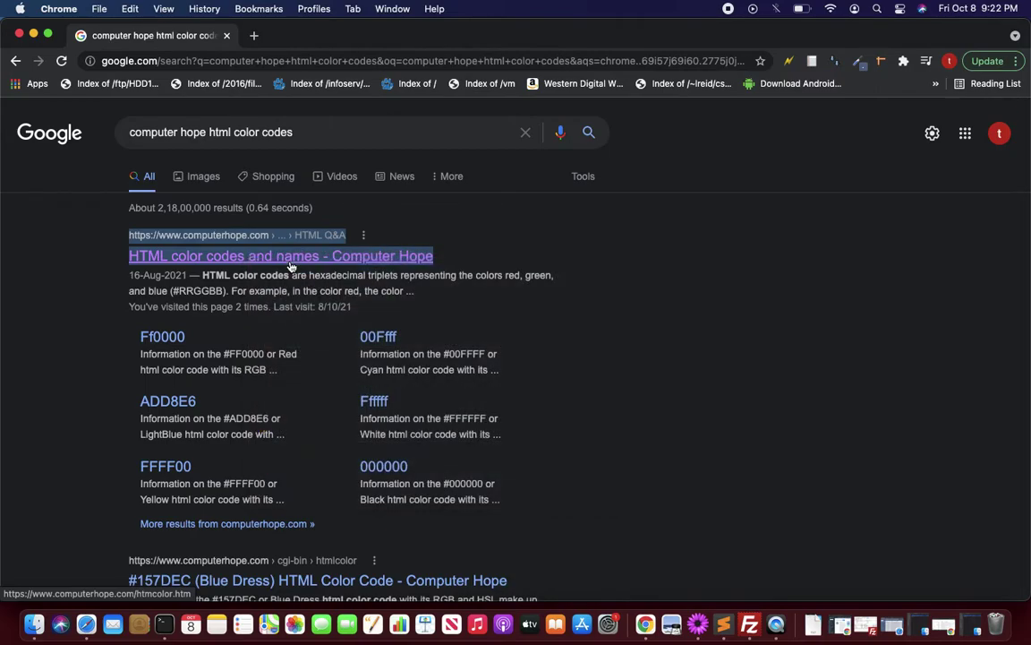
pyautogui.click(535, 235)
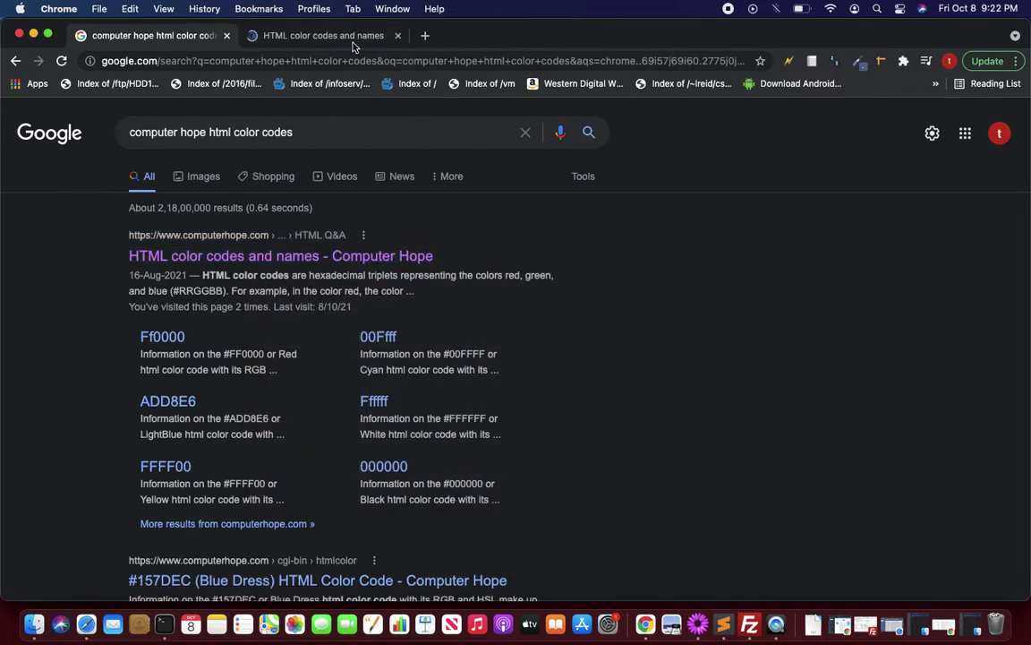
# On the Computer Hope page, jump to the chart's Greens section listing Magic Mint #AAF0D1.
pyautogui.click(353, 40)
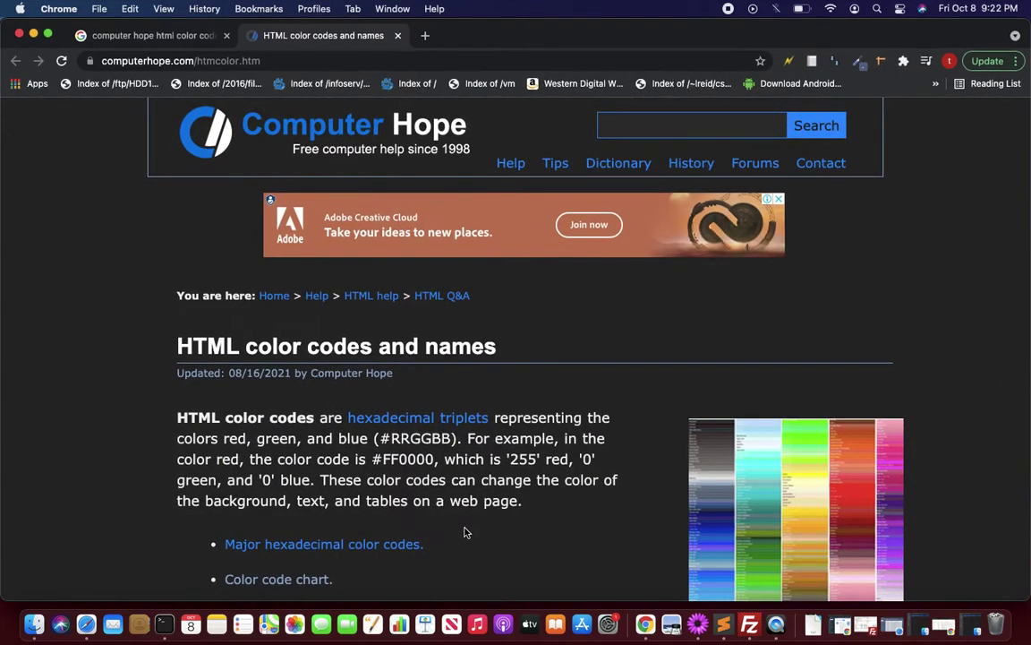
pyautogui.scroll(-1, 464, 533)
pyautogui.scroll(-3, 464, 533)
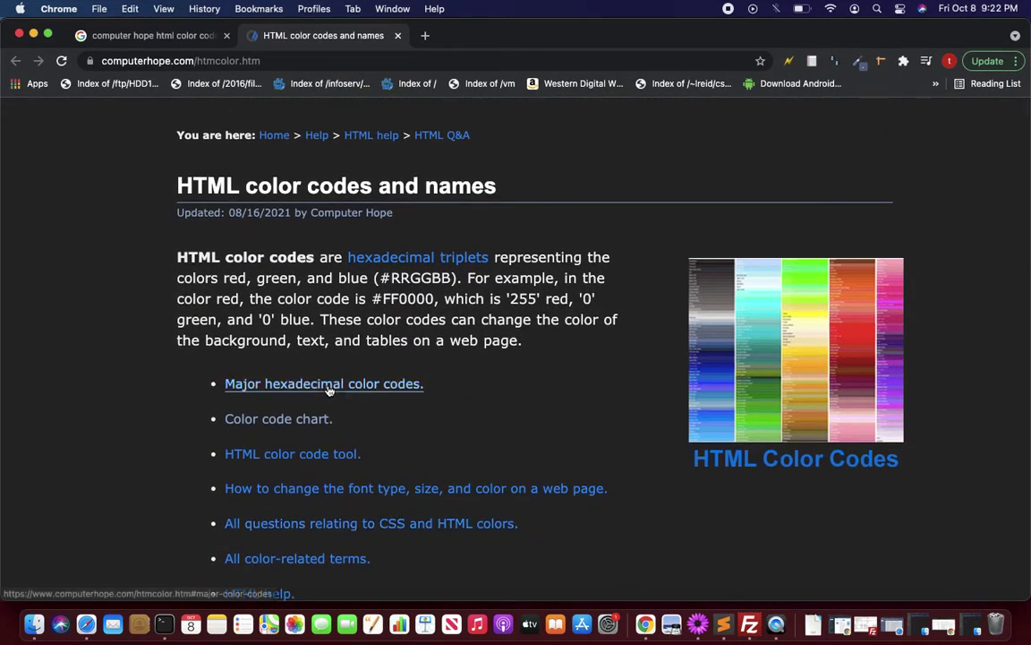
pyautogui.click(299, 427)
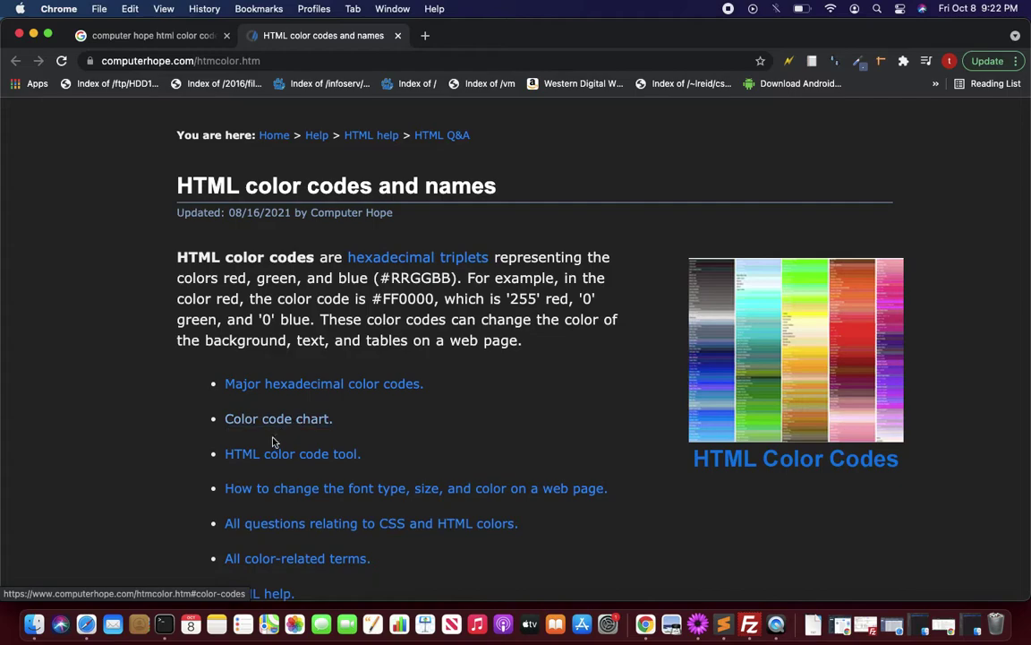
pyautogui.click(281, 420)
pyautogui.scroll(-5, 283, 425)
pyautogui.scroll(1, 274, 186)
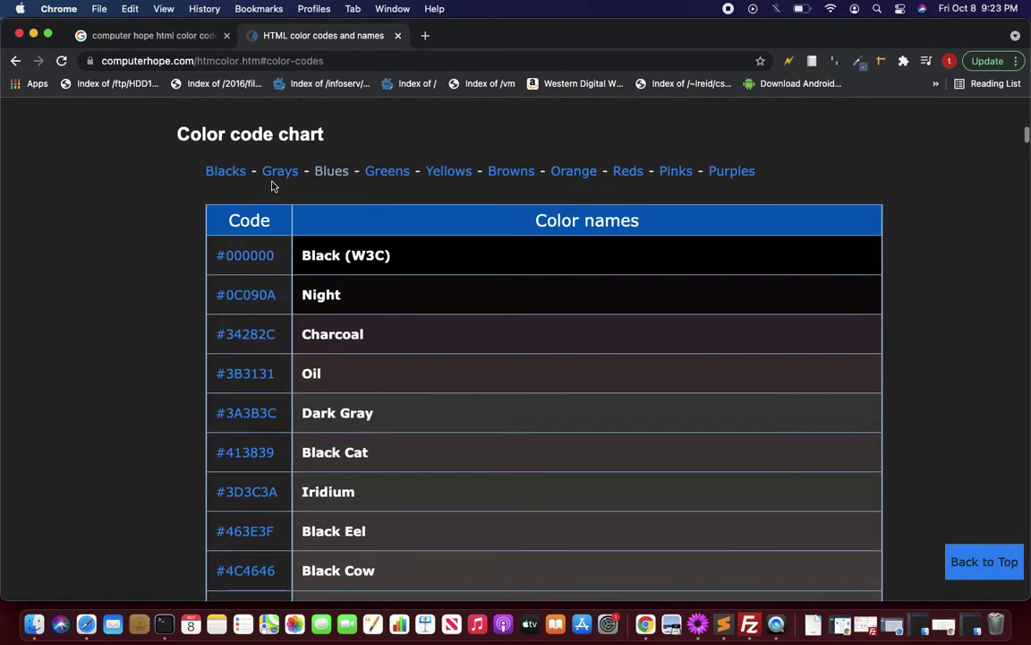
pyautogui.scroll(2, 273, 185)
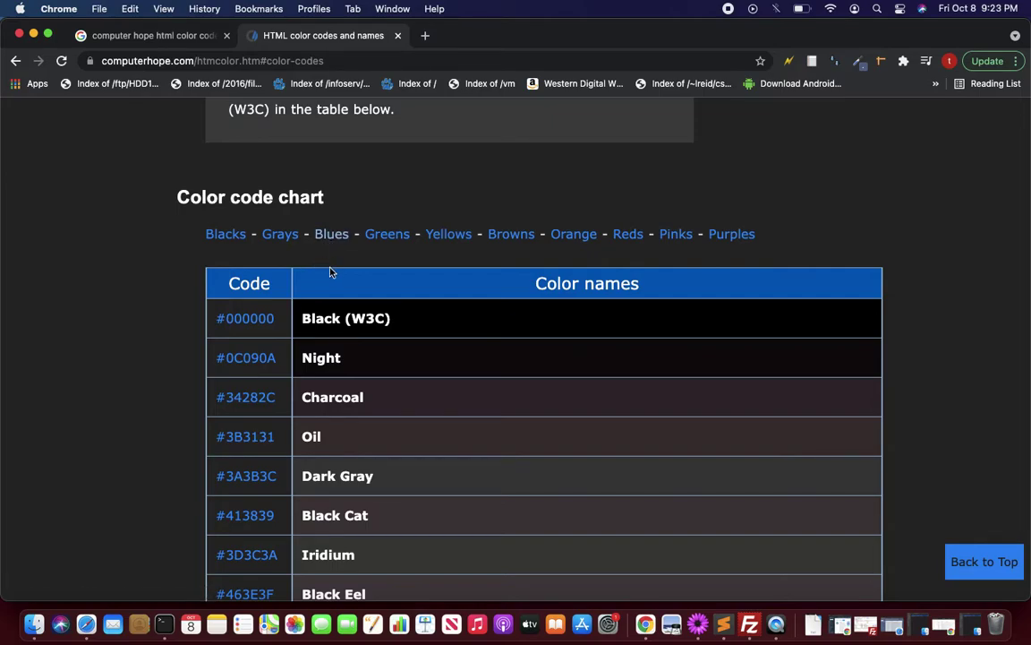
pyautogui.click(398, 236)
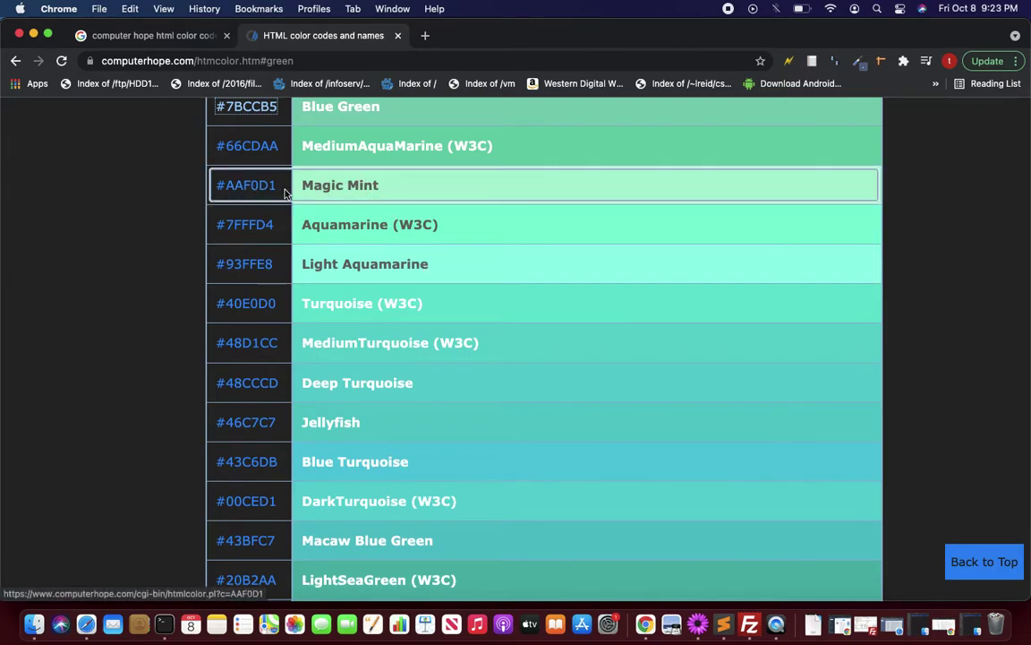
# Select and copy Magic Mint's hex code #AAF0D1 from the greens chart.
pyautogui.moveTo(247, 186); pyautogui.dragTo(219, 184)
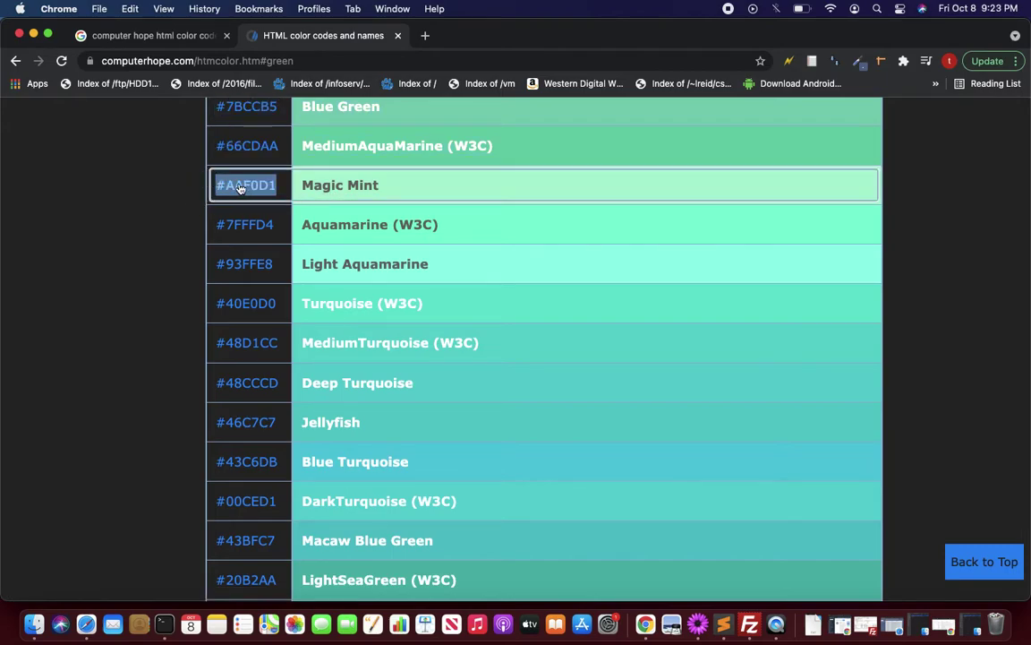
pyautogui.click(286, 186)
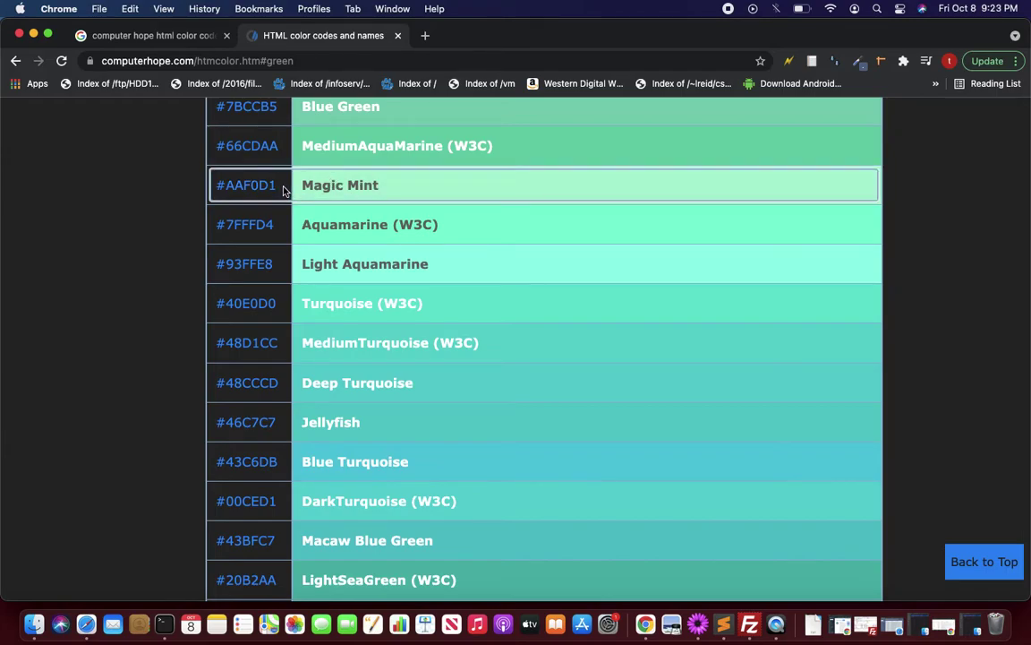
pyautogui.moveTo(283, 190); pyautogui.dragTo(212, 185)
pyautogui.press('super+c')
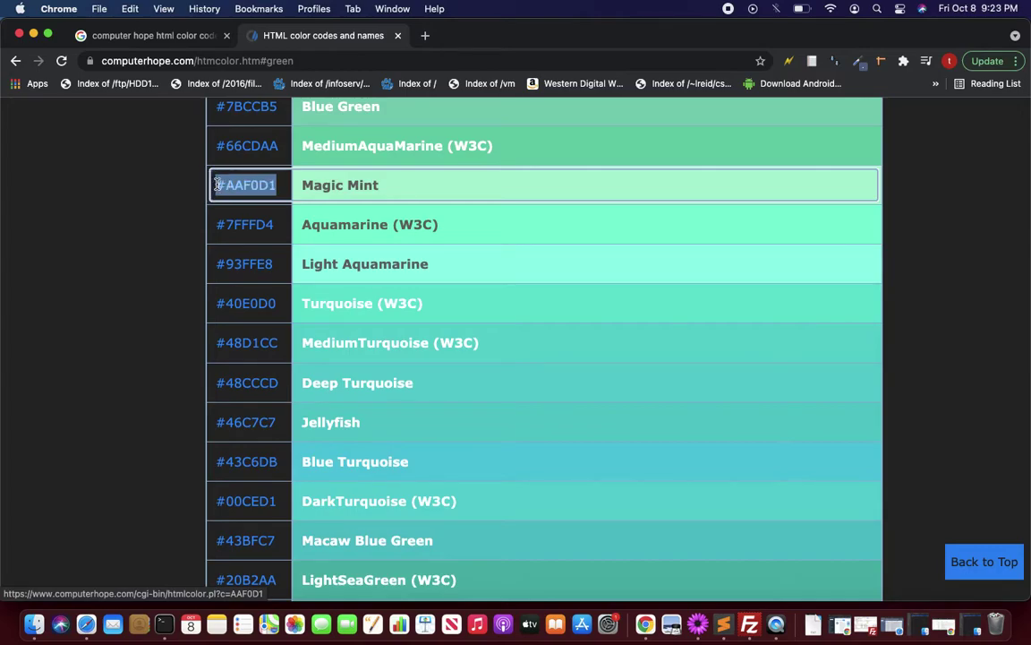
pyautogui.click(287, 185)
pyautogui.press('super+Tab')
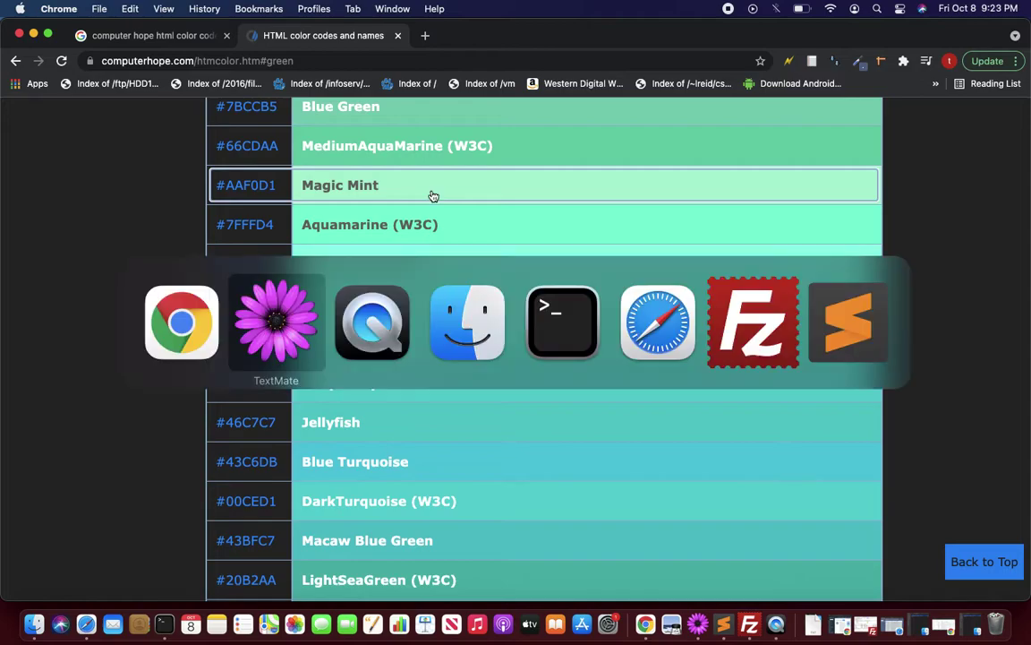
pyautogui.press('super+Tab')
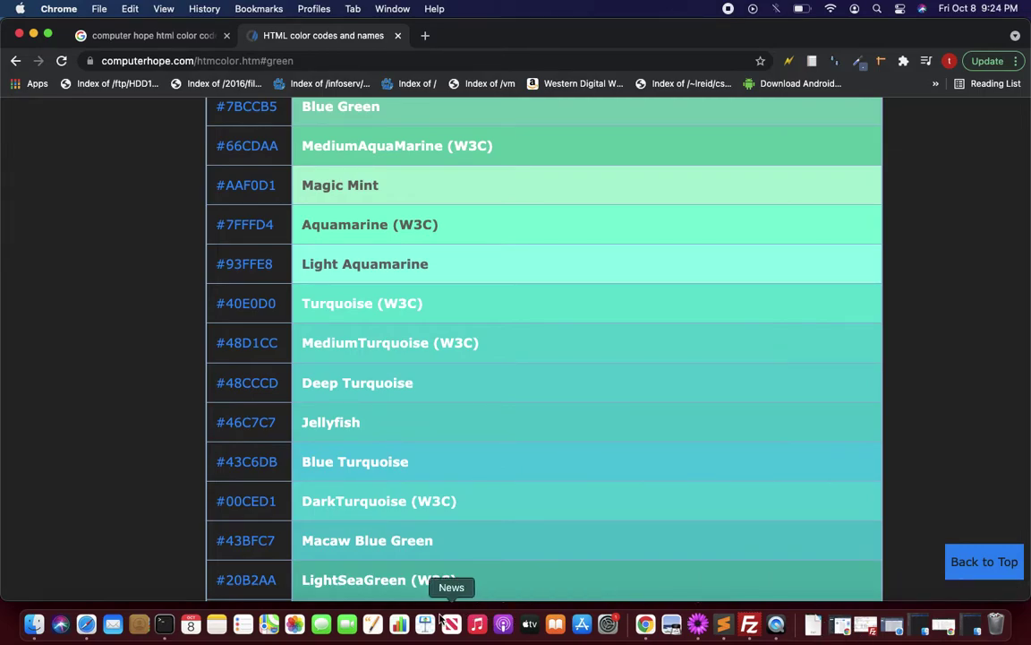
# Launch GIMP-2.10 from the Downloads folder in Finder and minimize the Finder window.
pyautogui.click(34, 624)
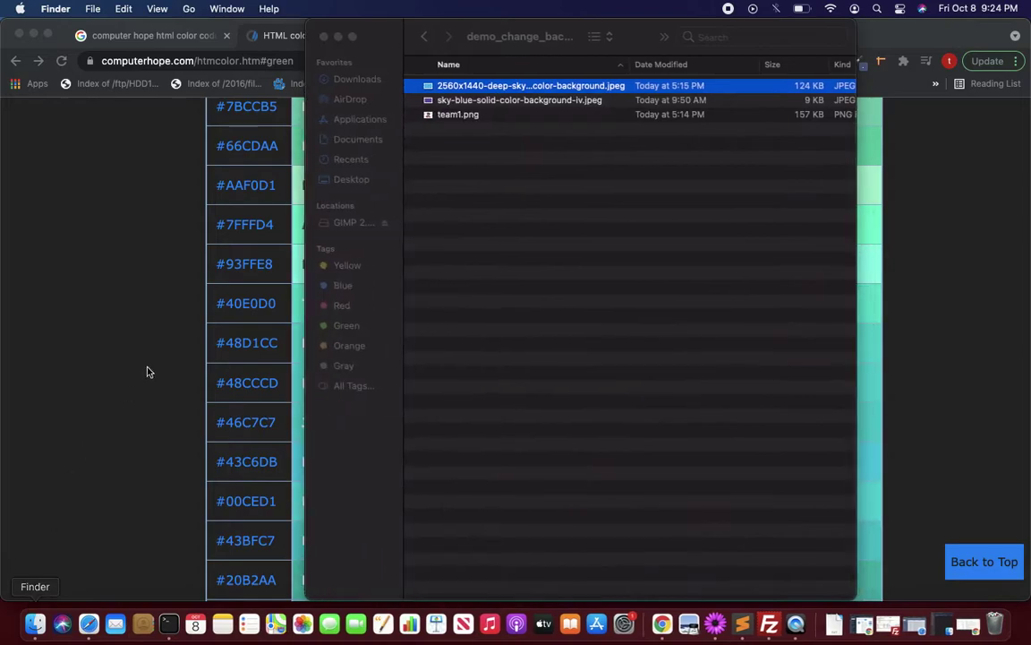
pyautogui.click(363, 79)
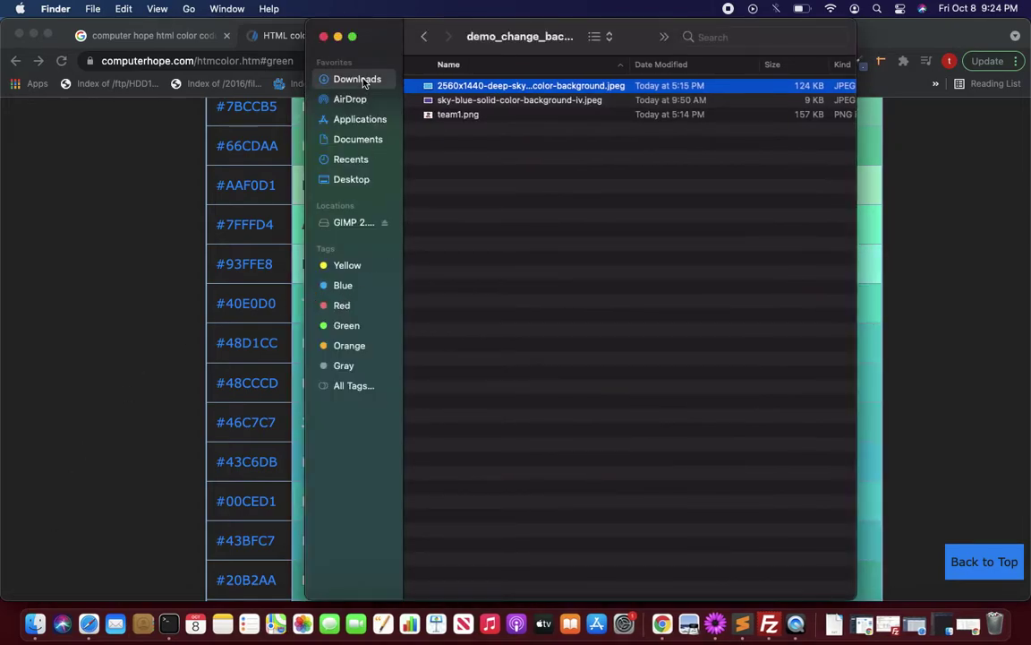
pyautogui.doubleClick(466, 85)
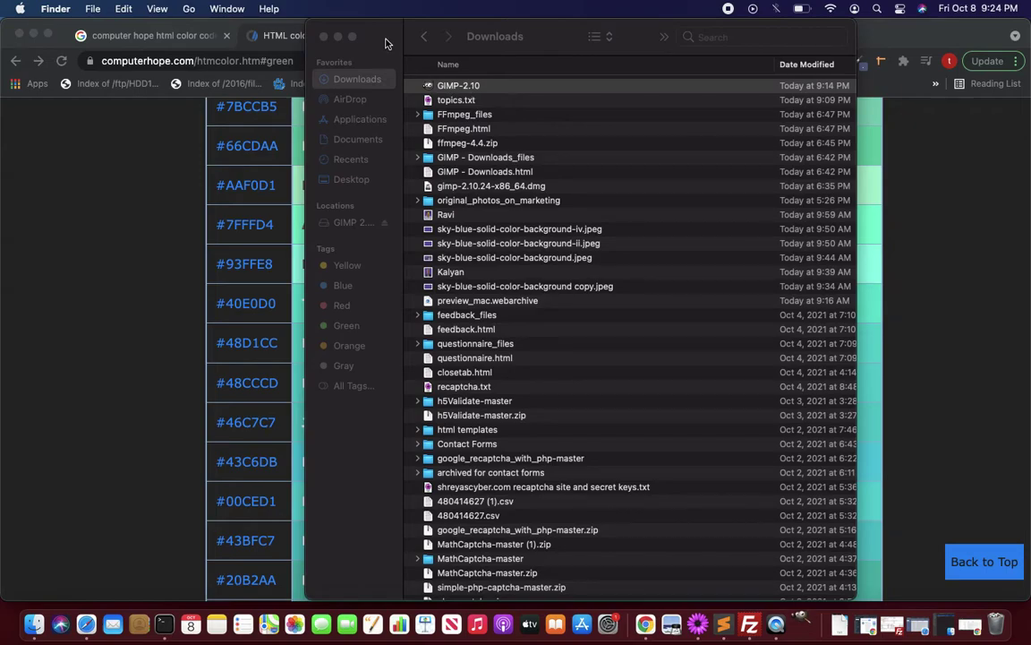
pyautogui.click(358, 38)
pyautogui.click(339, 38)
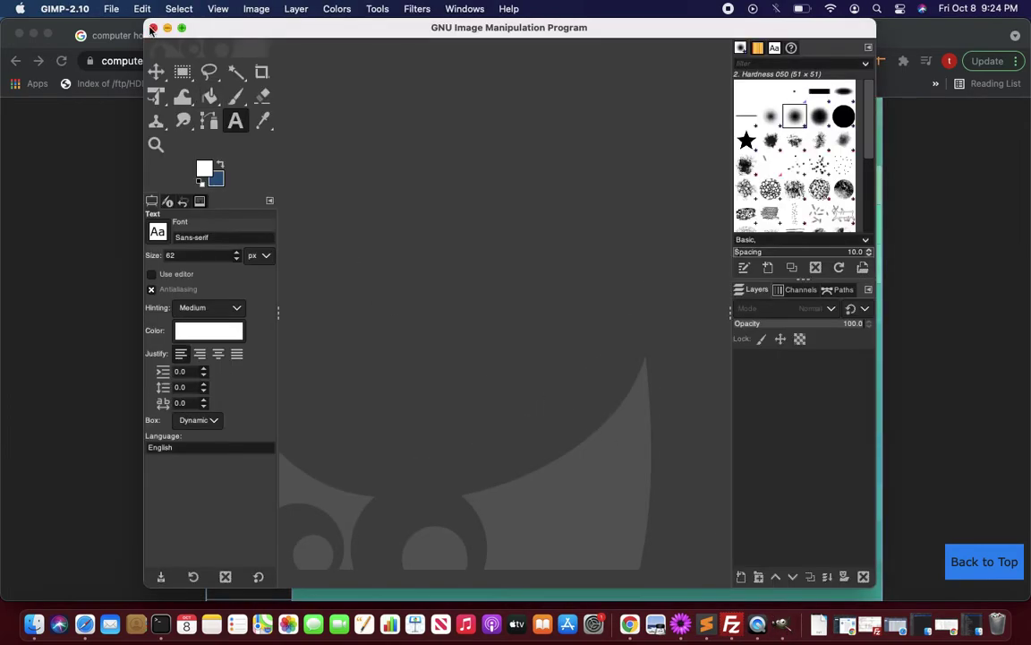
# Set GIMP's background colour to Magic Mint by pasting aaf0d1 into HTML notation.
pyautogui.click(113, 11)
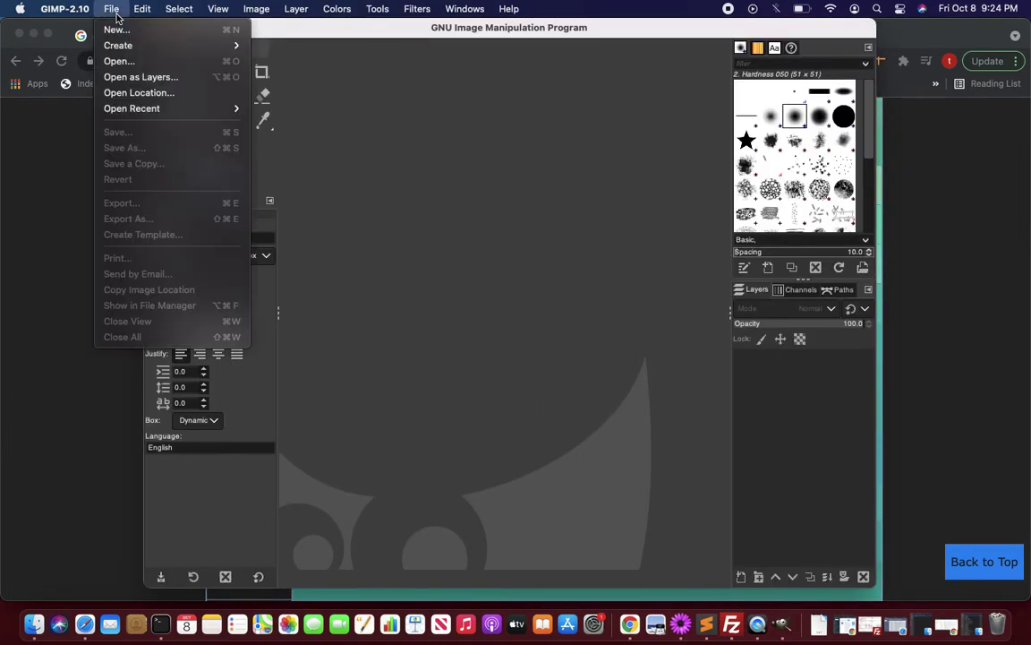
pyautogui.click(394, 105)
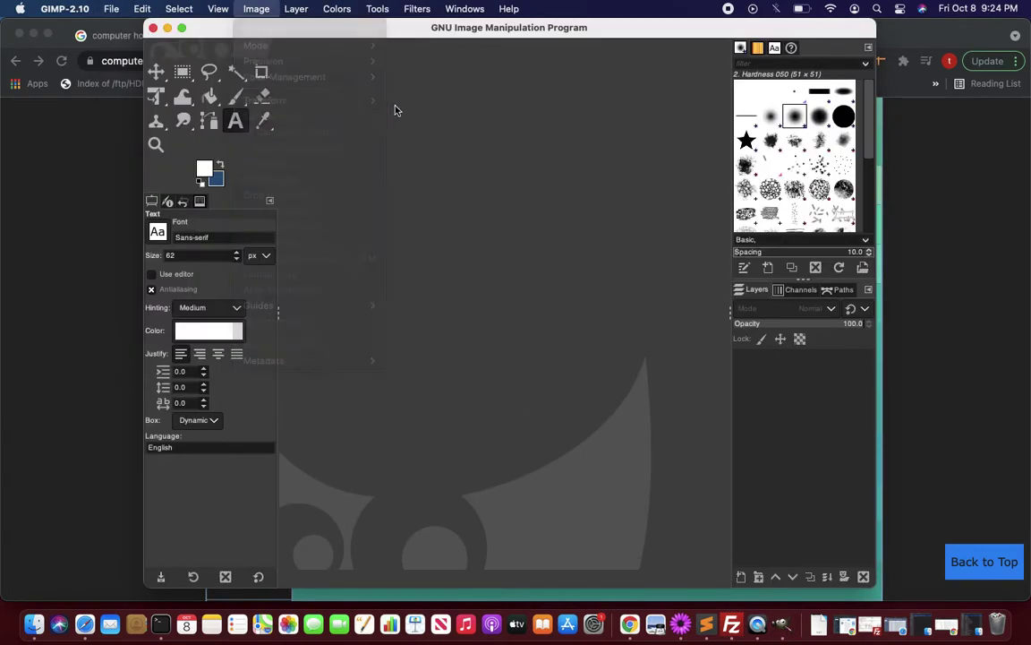
pyautogui.click(215, 178)
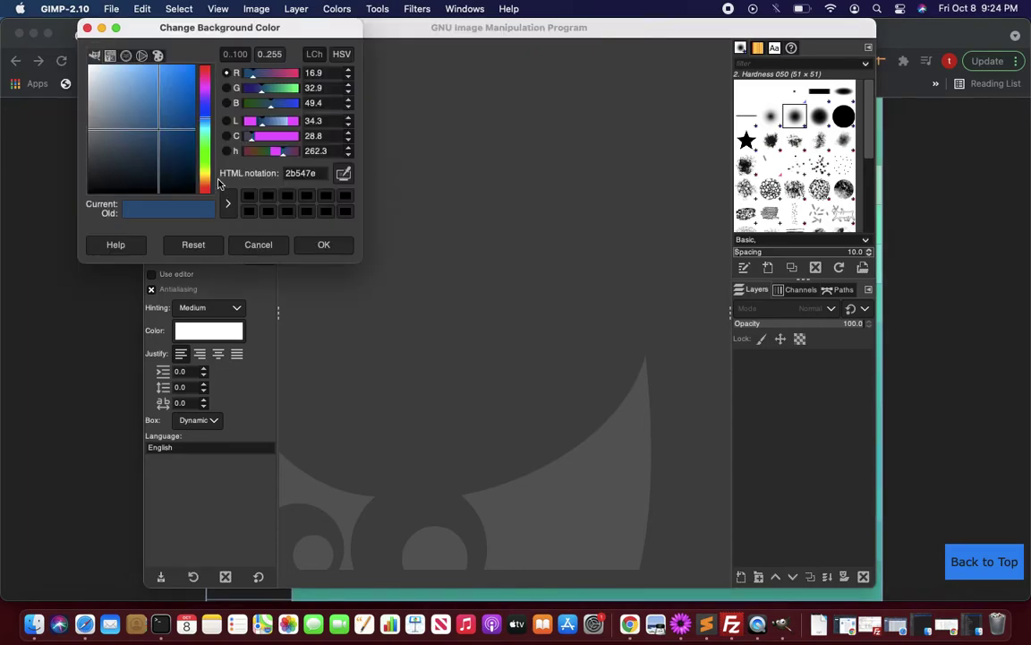
pyautogui.doubleClick(319, 174)
pyautogui.press('super+v')
pyautogui.press('Return')
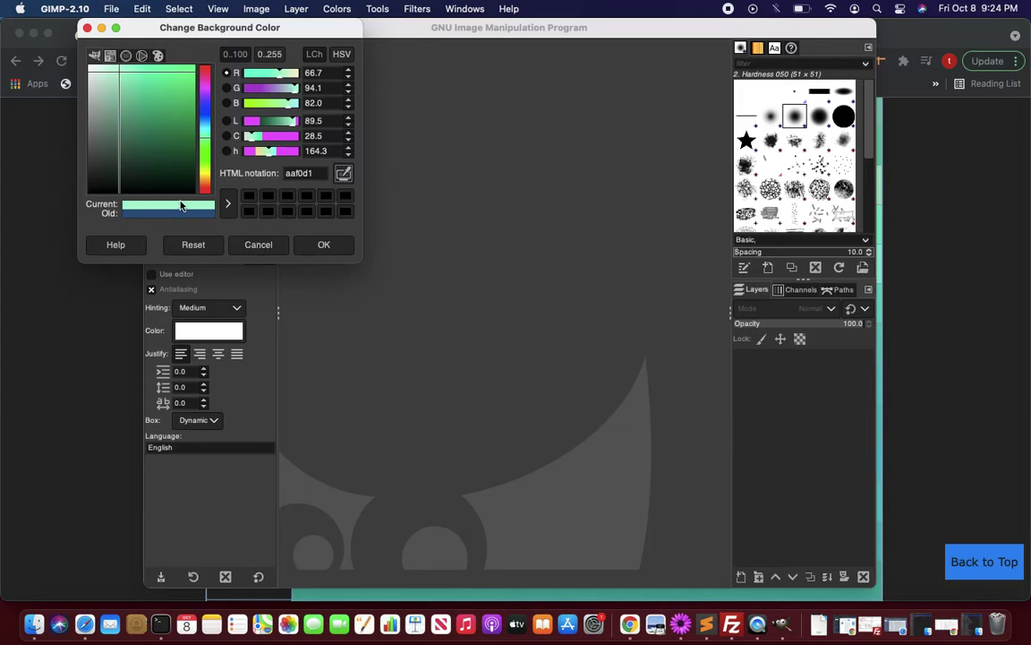
pyautogui.click(324, 244)
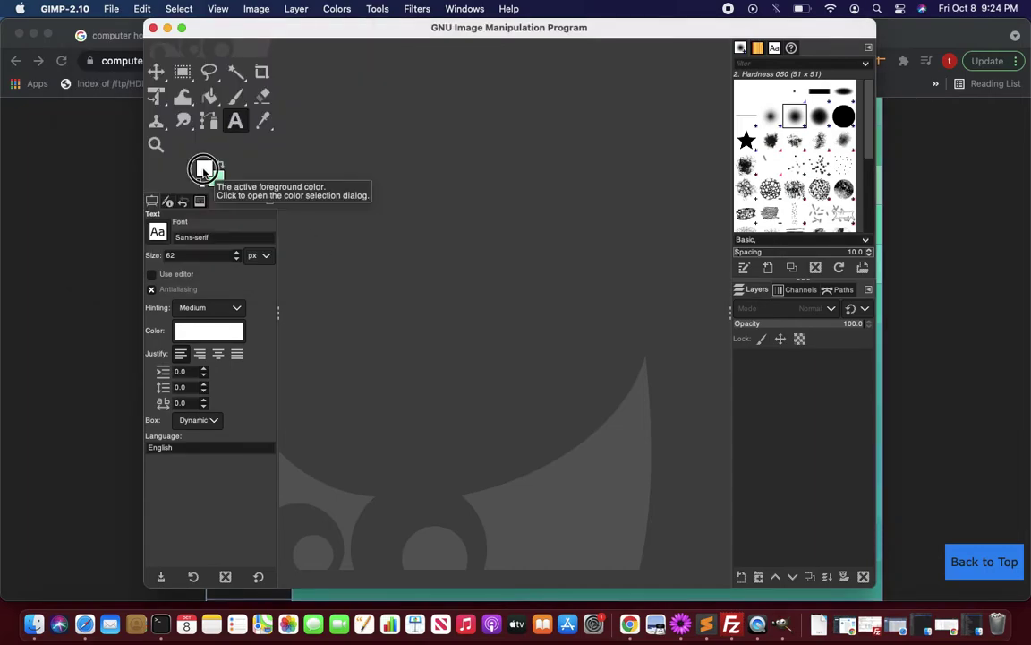
pyautogui.click(204, 173)
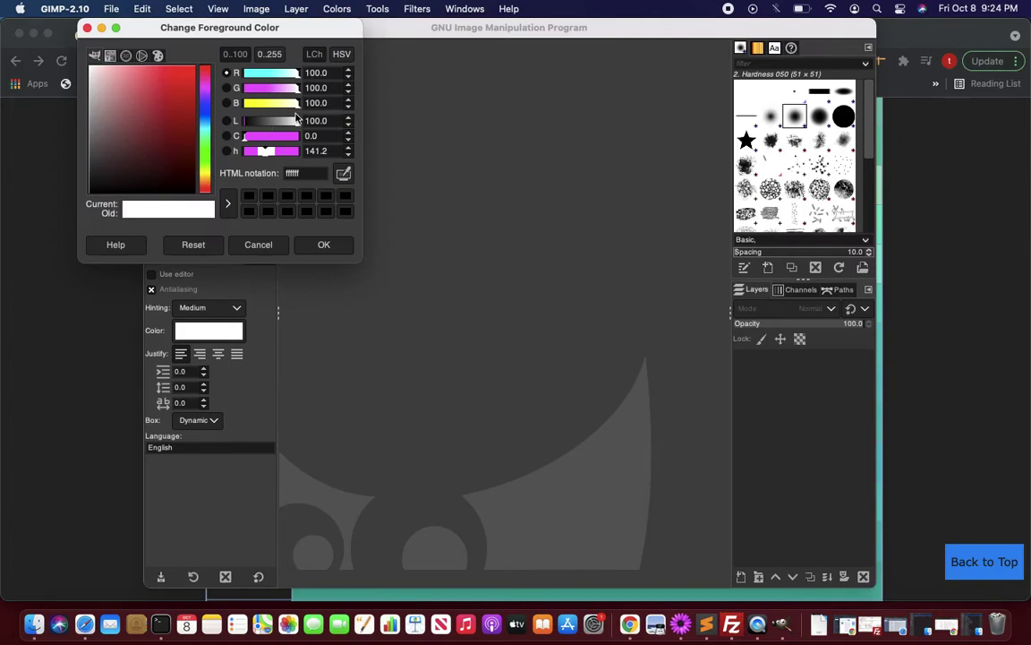
# Set the foreground colour to black by entering 000 as the HTML notation.
pyautogui.press('super+Tab')
pyautogui.press('super+Tab')
pyautogui.click(4, 170)
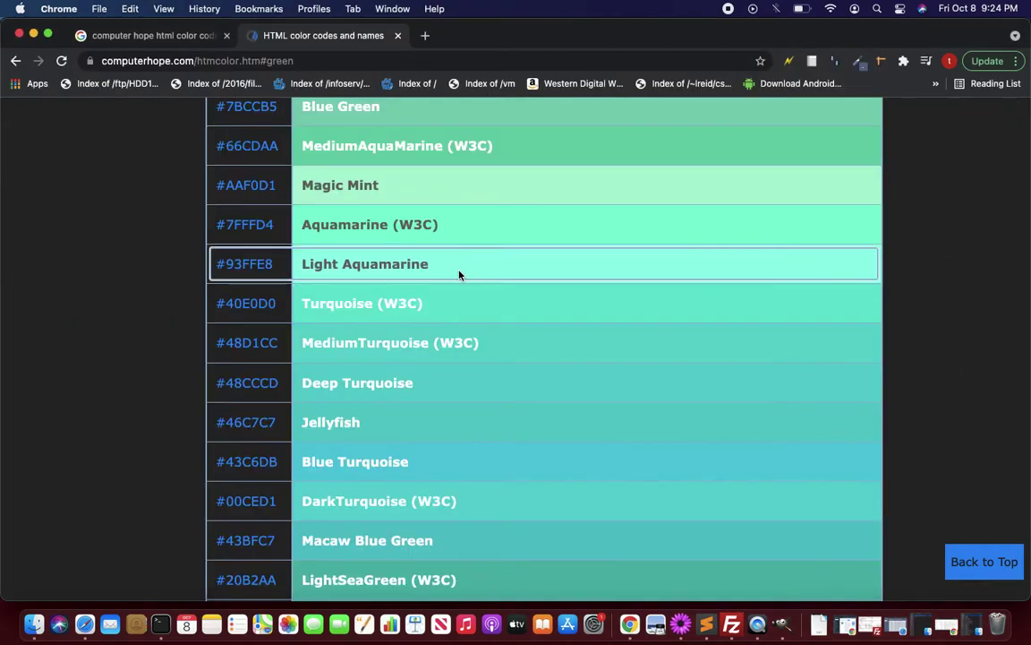
pyautogui.scroll(1, 445, 200)
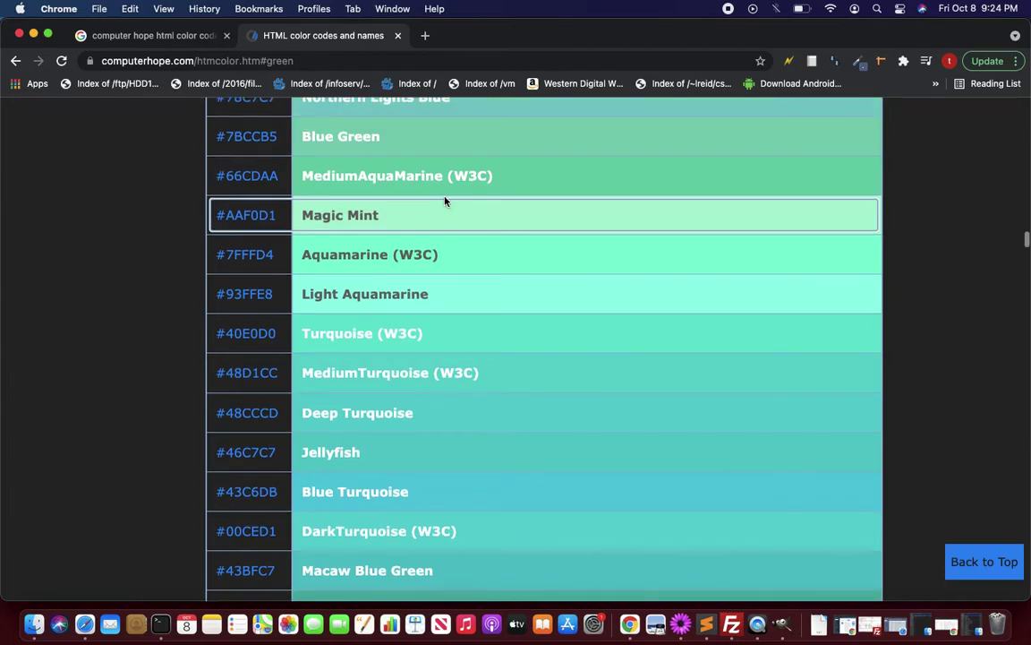
pyautogui.press('super+Tab')
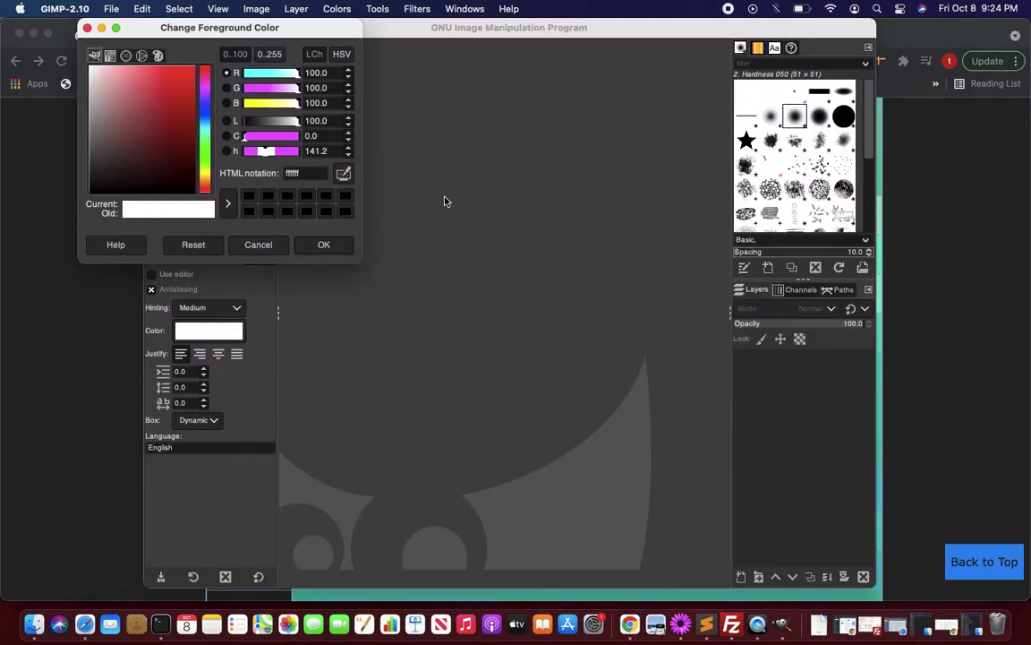
pyautogui.doubleClick(291, 173)
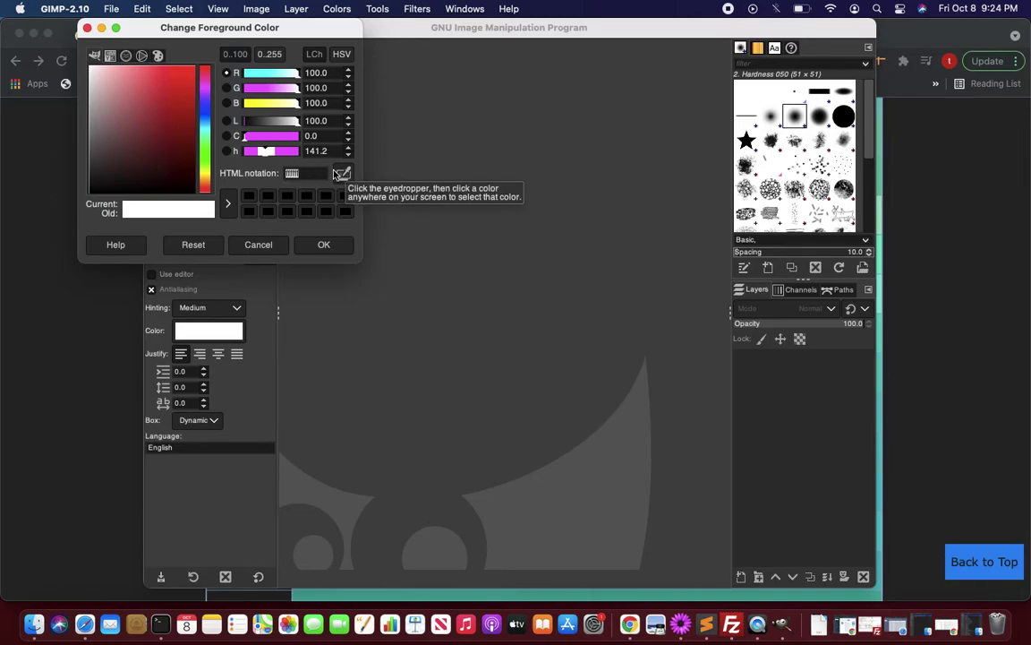
pyautogui.write('000')
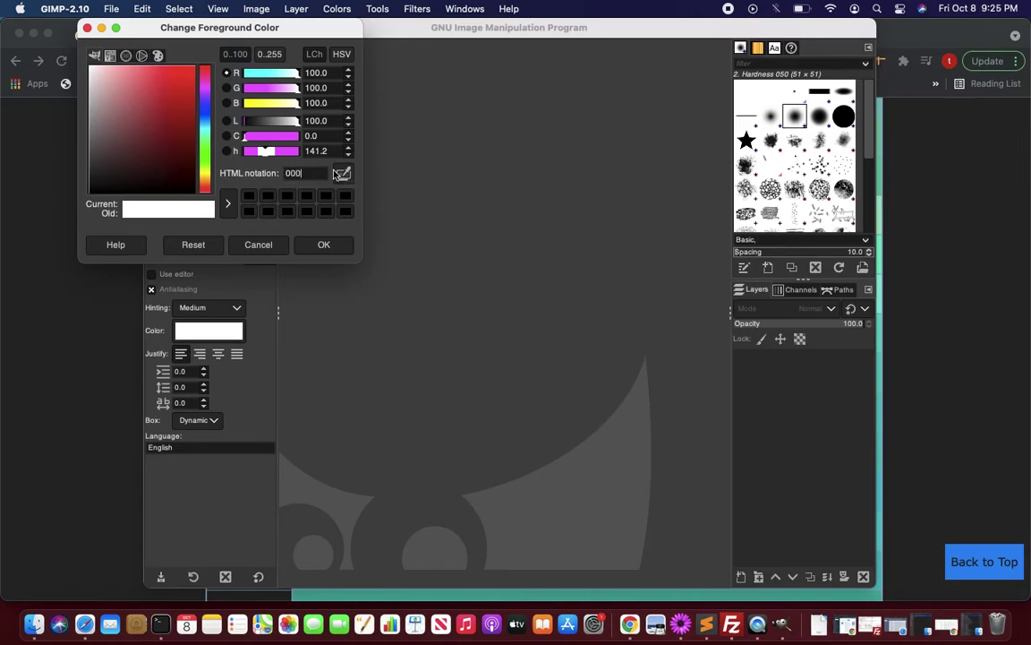
pyautogui.press('Return')
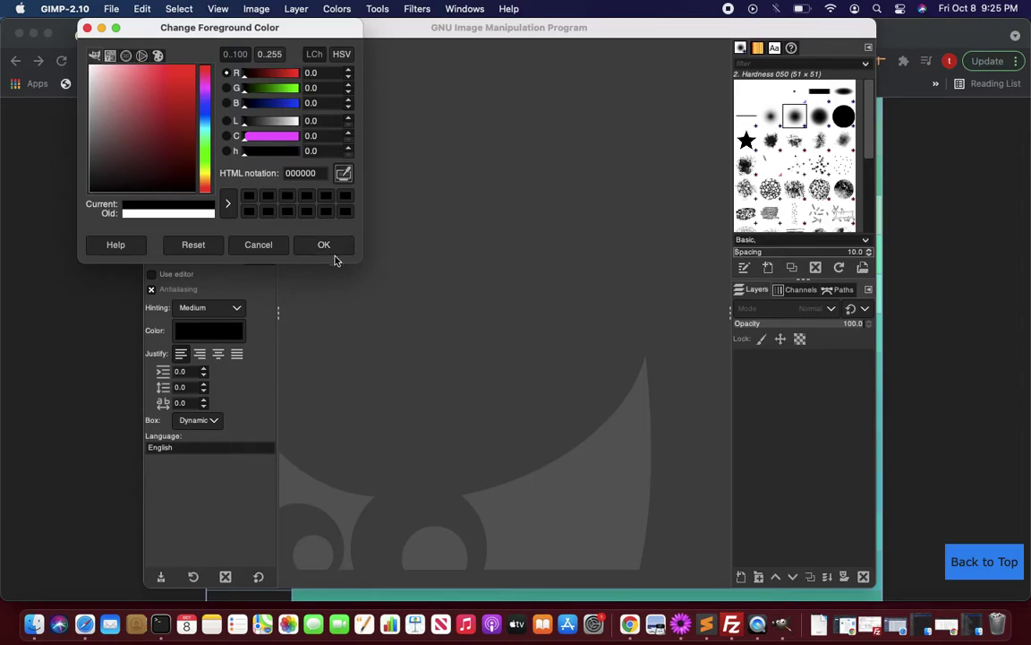
pyautogui.click(325, 246)
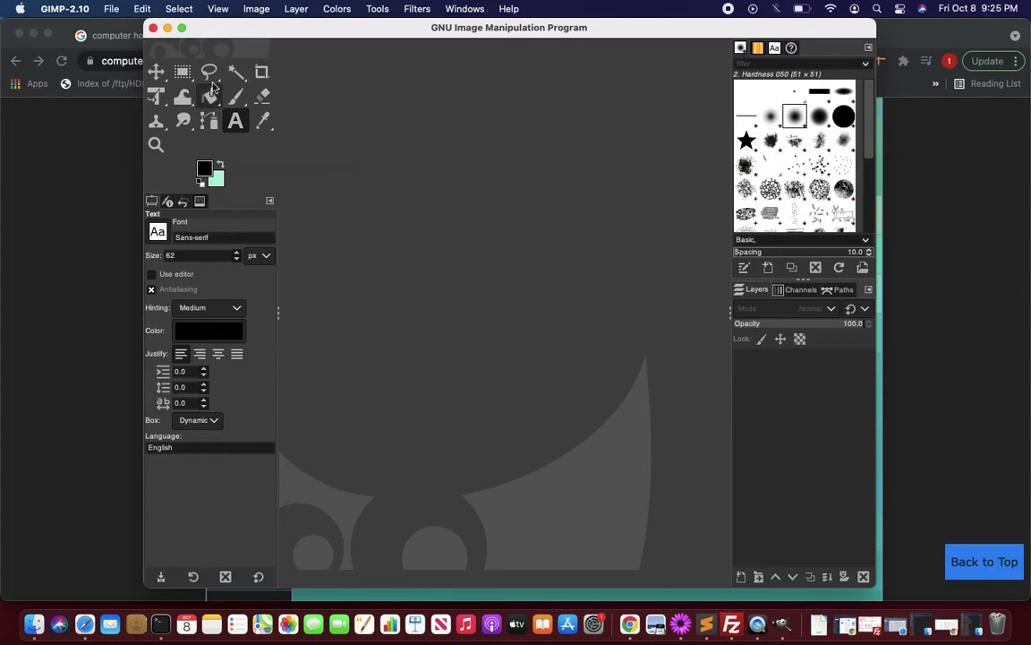
# Start a new image from the A3 (300 ppi) template with size in pixels.
pyautogui.click(111, 9)
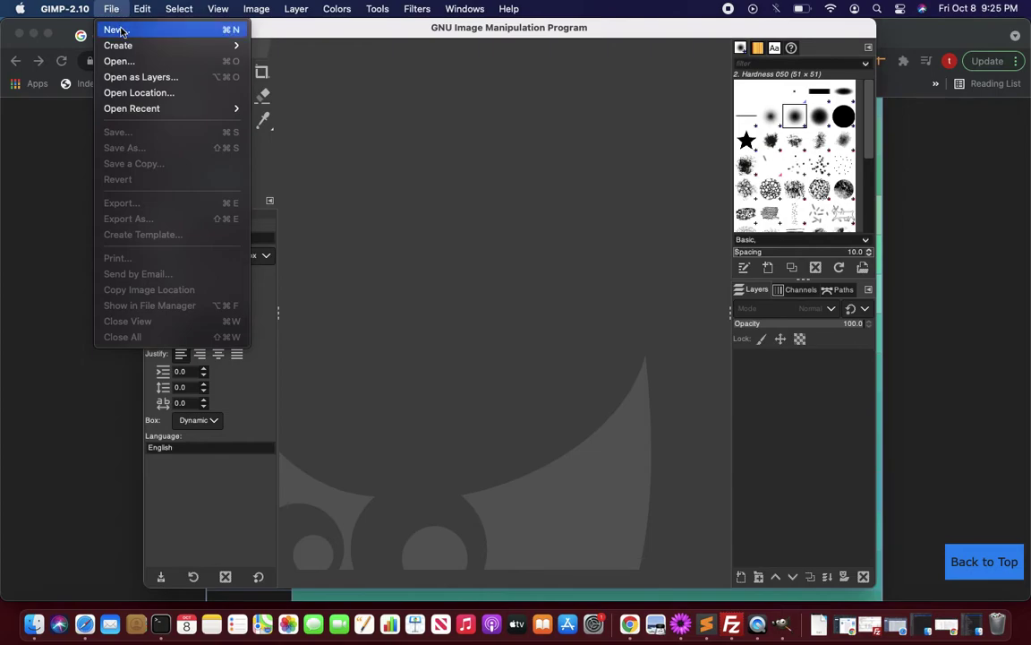
pyautogui.click(117, 29)
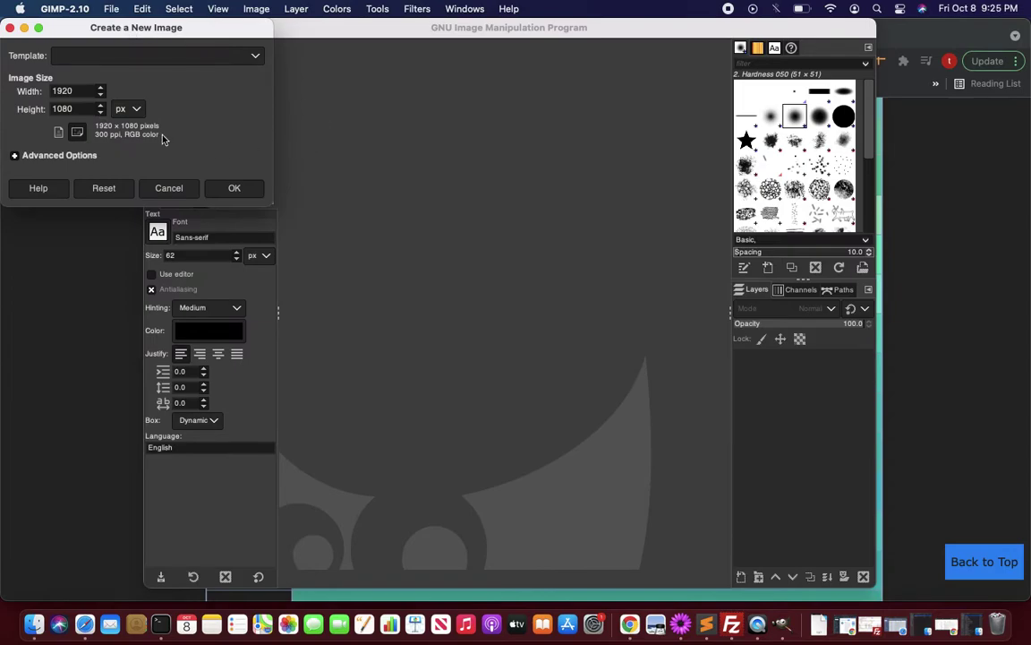
pyautogui.click(255, 57)
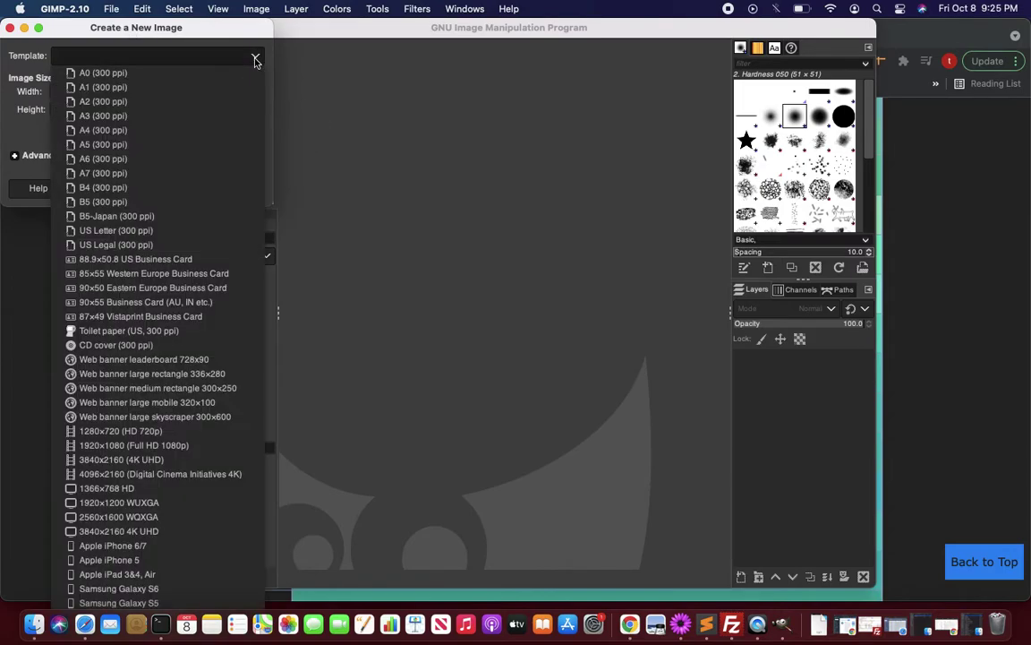
pyautogui.click(113, 117)
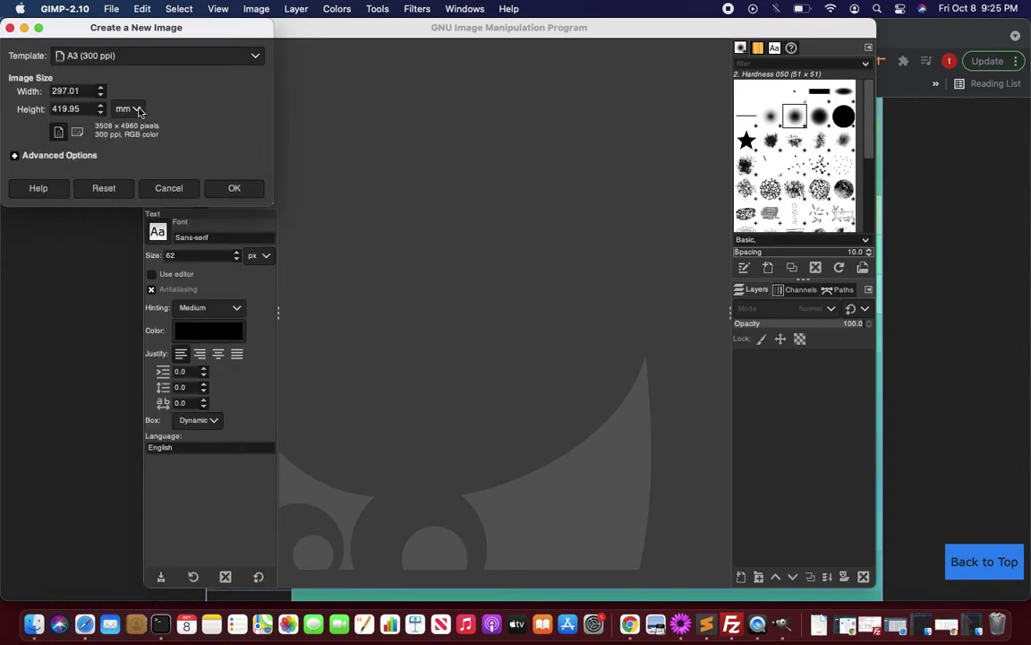
pyautogui.click(138, 109)
pyautogui.click(127, 126)
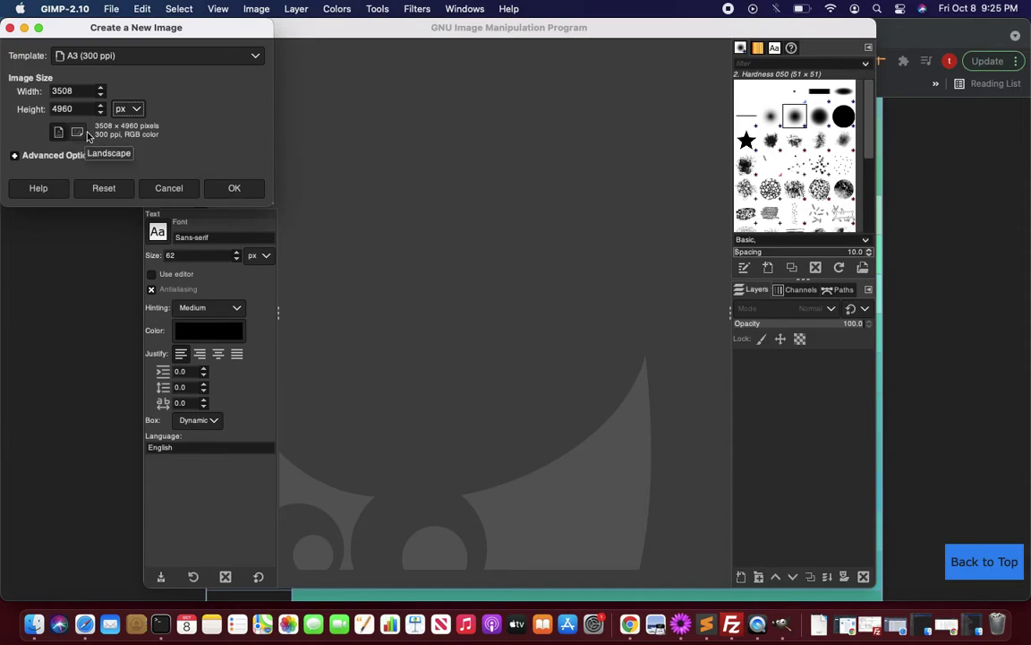
# Switch it to landscape, 4960 × 3508 px, and accept the large-size warning.
pyautogui.click(78, 133)
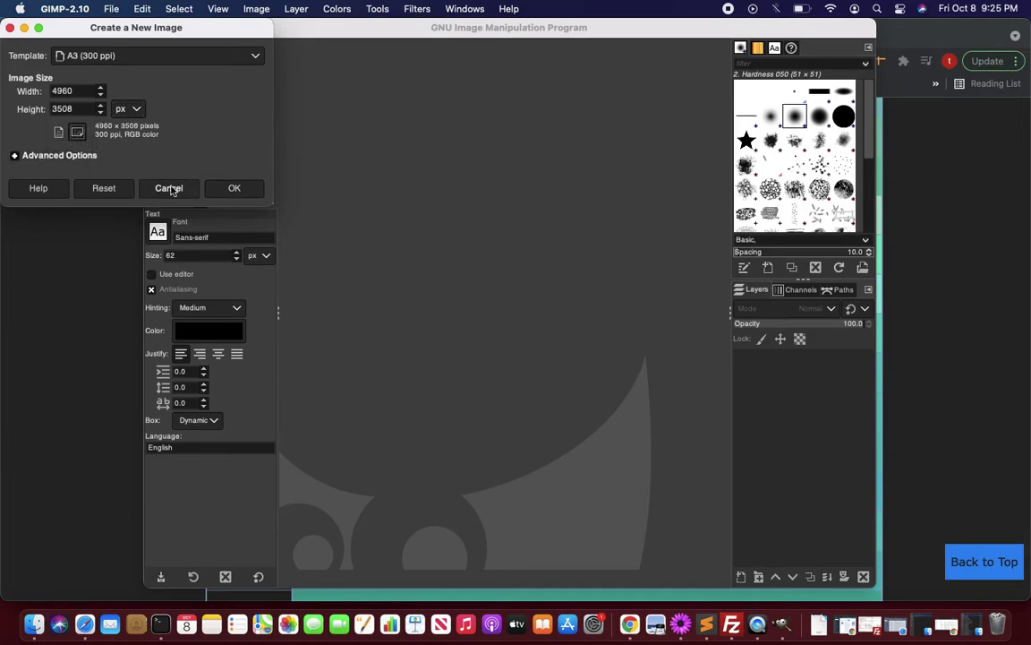
pyautogui.click(15, 157)
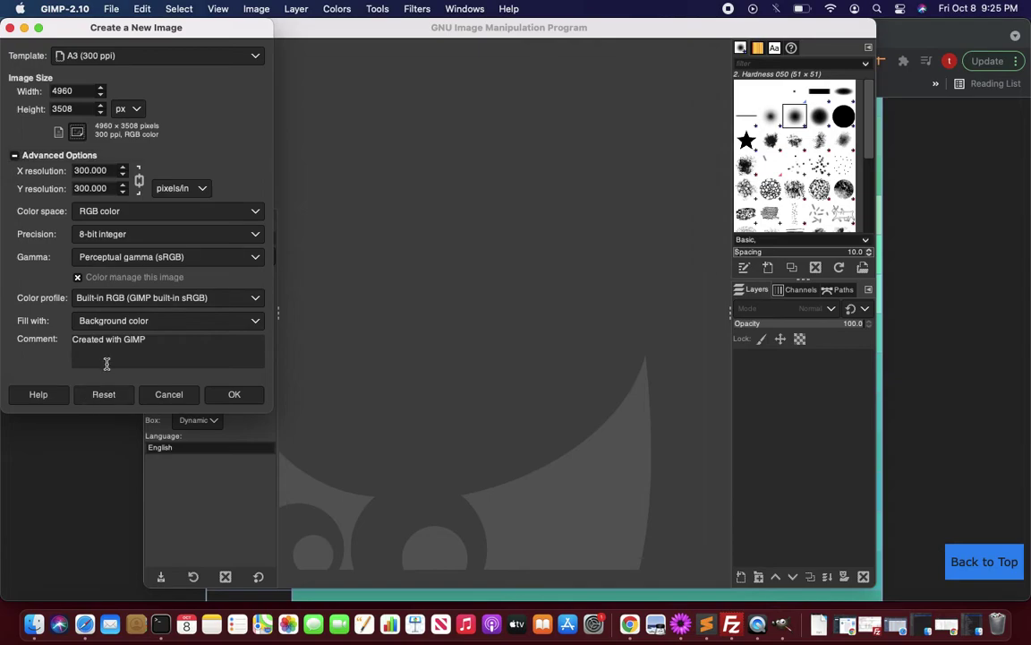
pyautogui.click(15, 155)
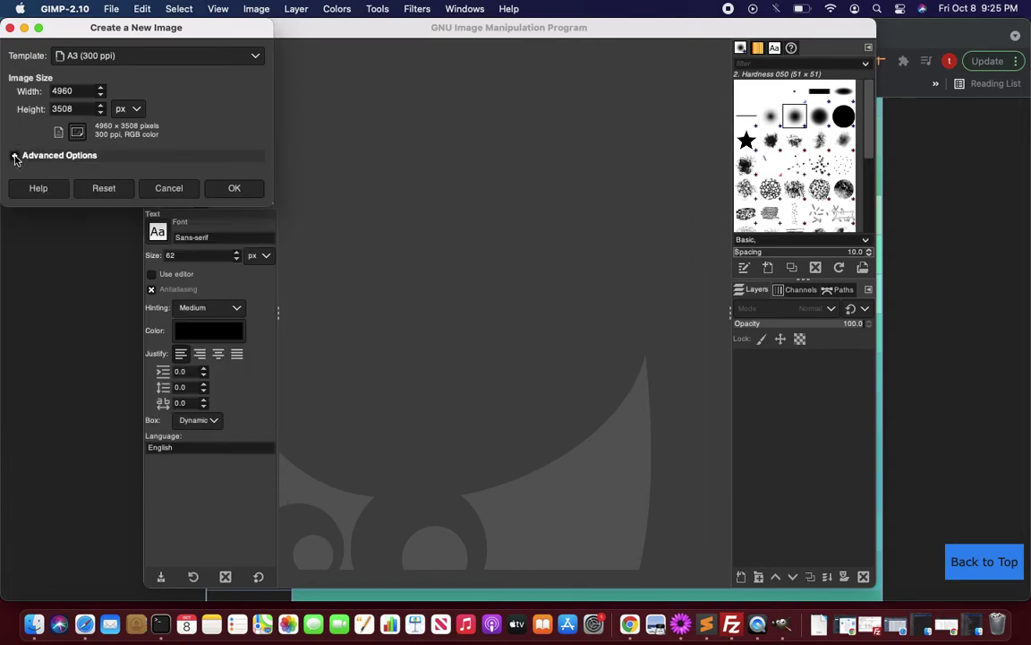
pyautogui.click(236, 188)
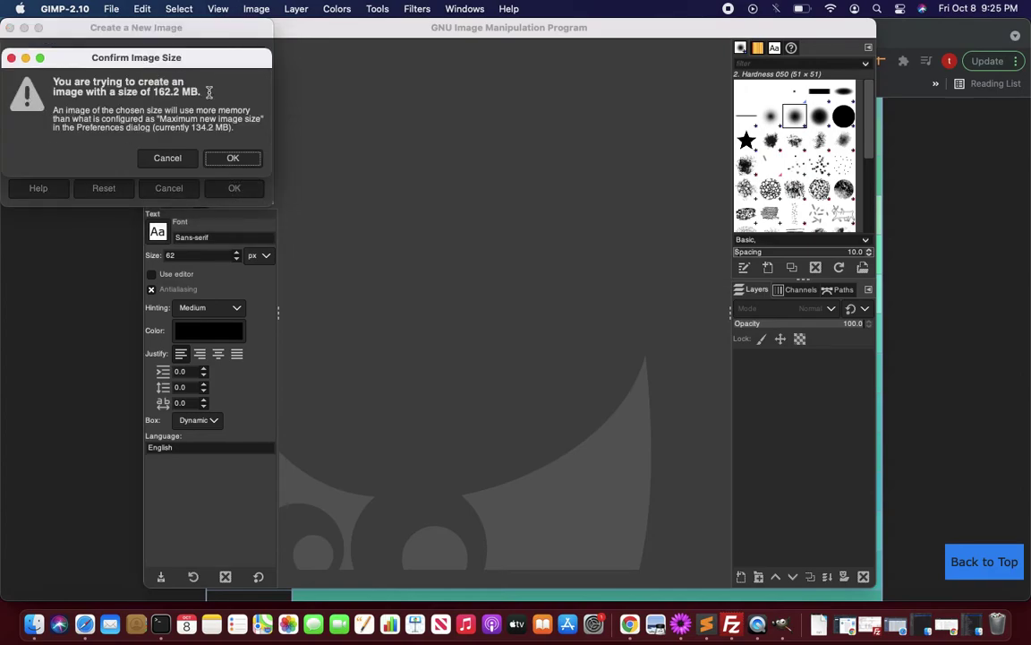
pyautogui.click(237, 159)
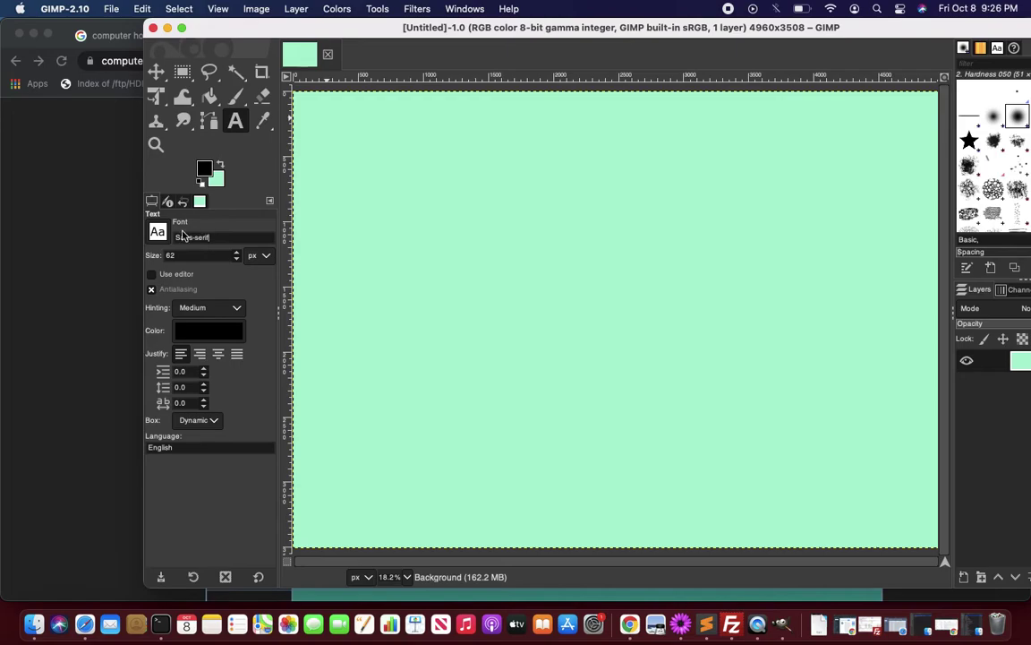
# With the mint-filled 4960 × 3508 canvas created, open the Text tool's font list.
pyautogui.click(158, 233)
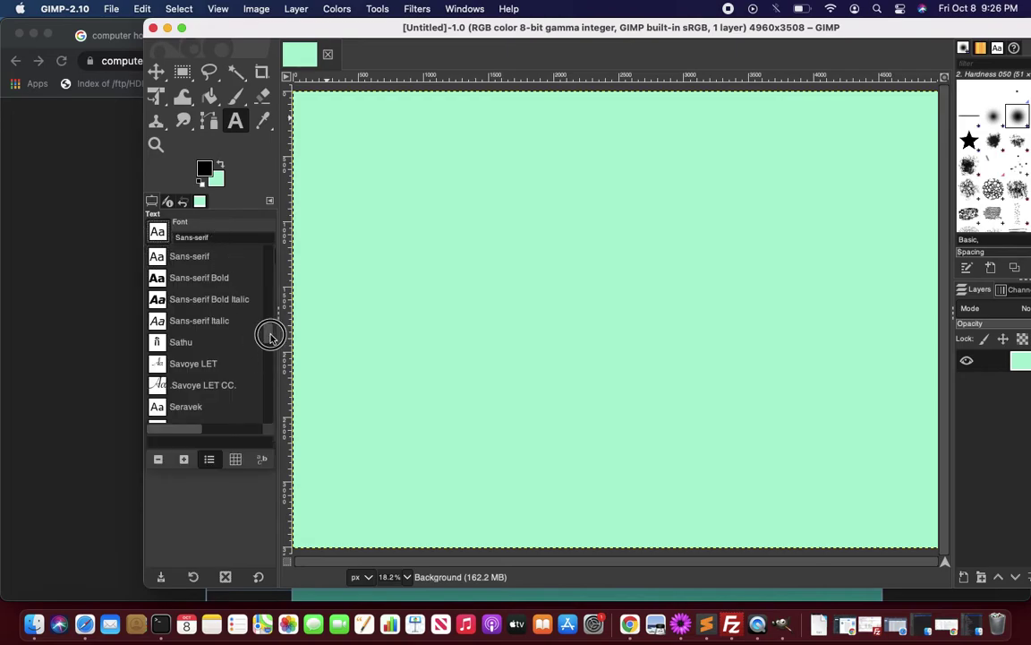
# Set the Text tool font to Rockwell Bold at size 62 px.
pyautogui.scroll(3, 273, 338)
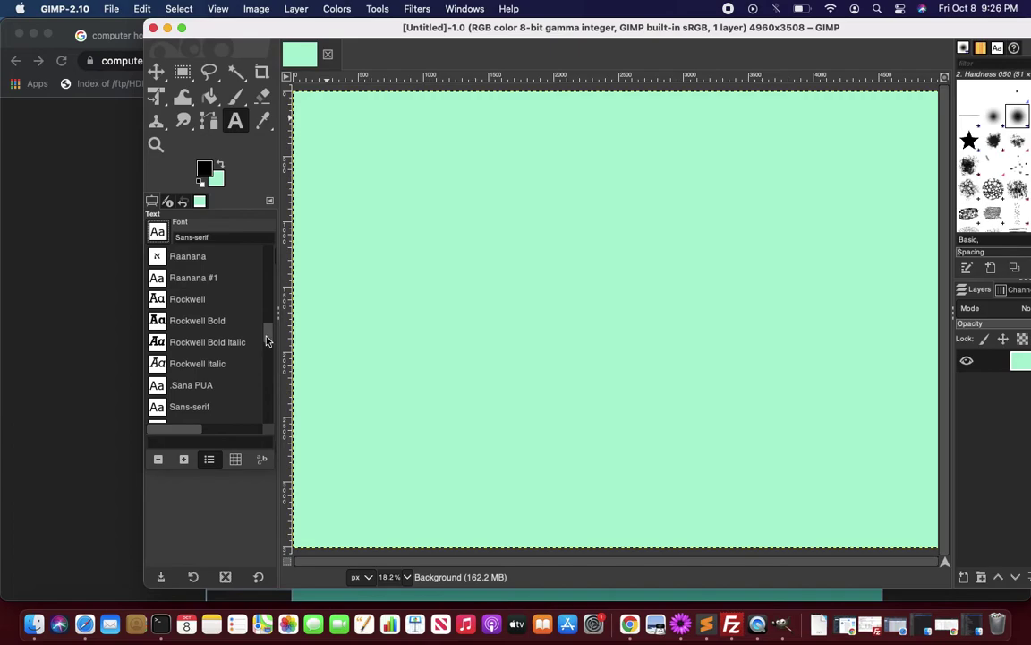
pyautogui.click(222, 327)
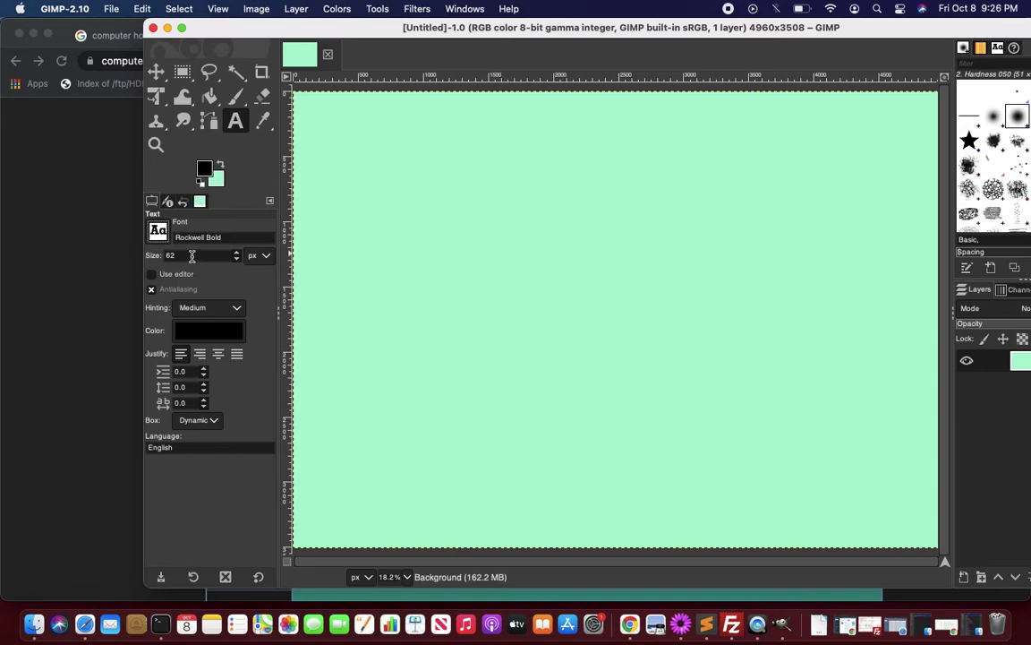
pyautogui.doubleClick(205, 256)
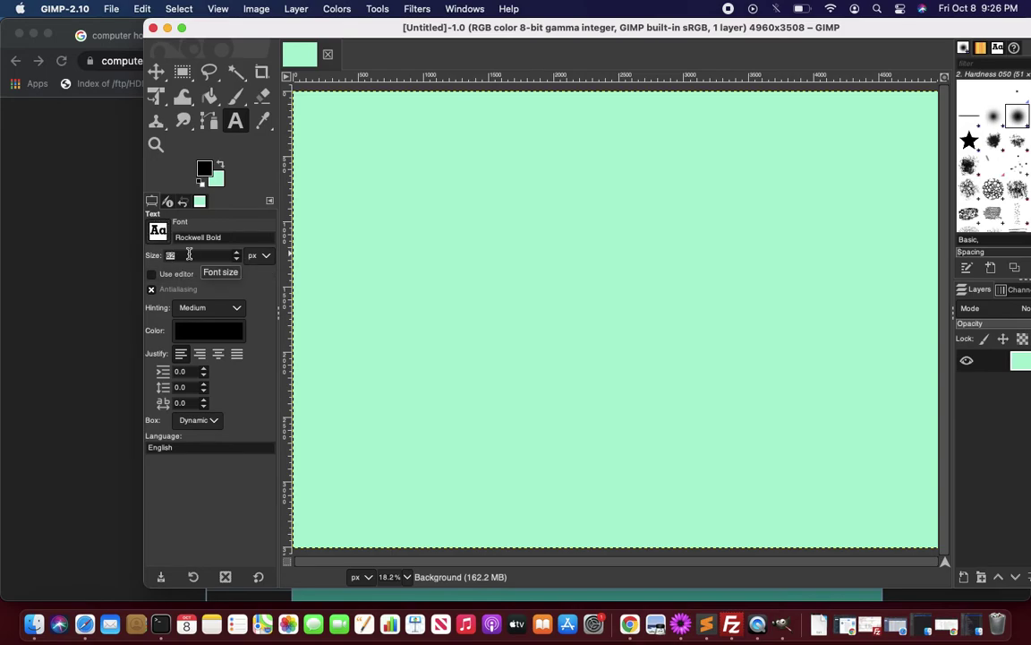
pyautogui.write('62')
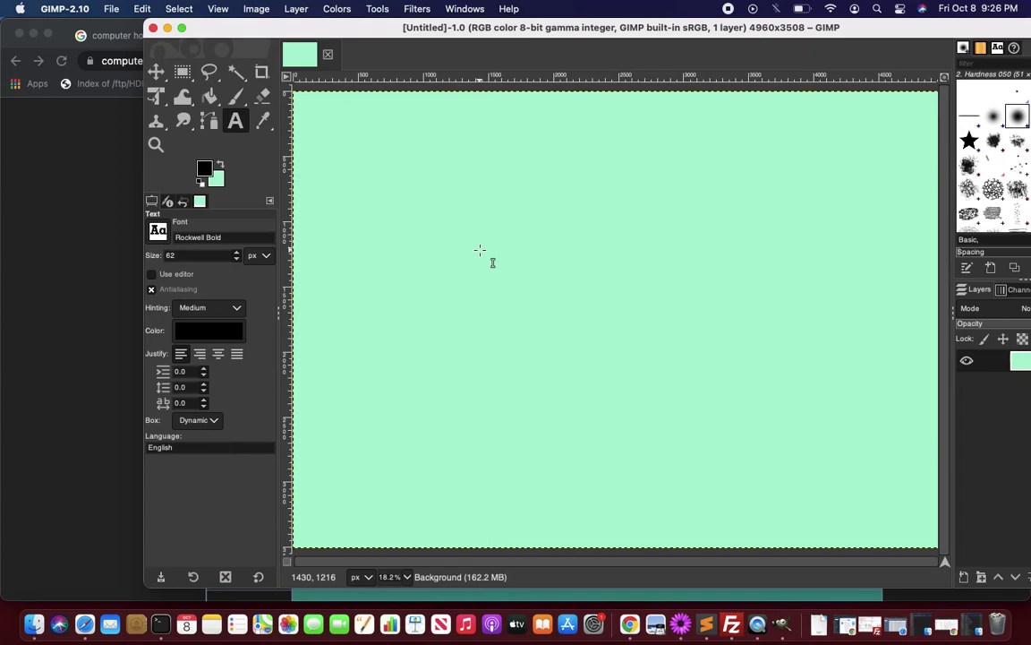
pyautogui.press('super+Tab')
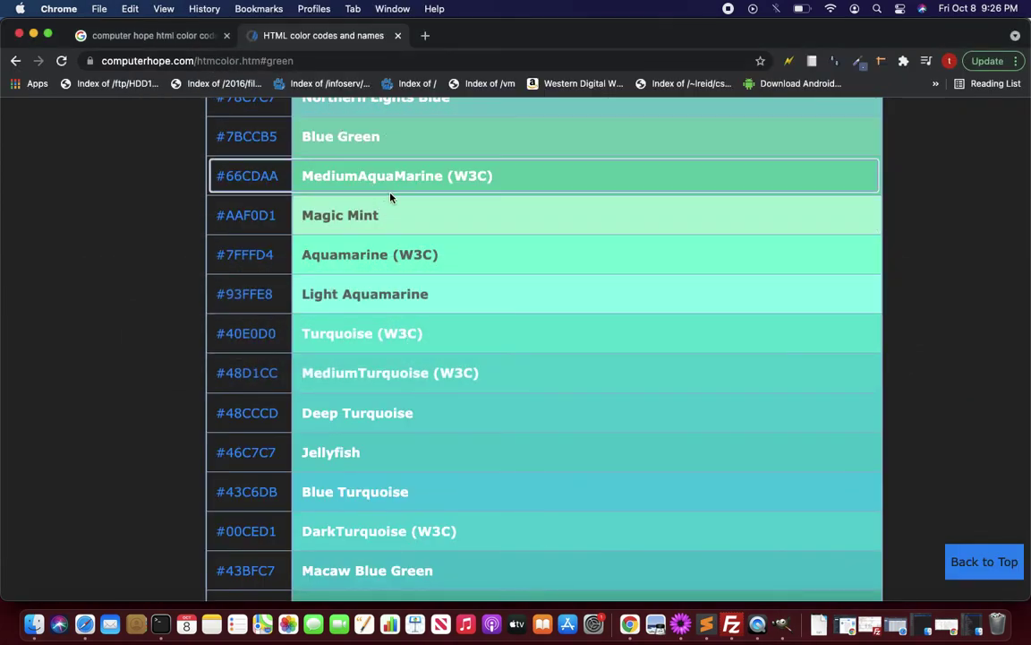
# Bring the Computer Hope HTML colour codes page in Chrome back to full screen.
pyautogui.scroll(-5, 391, 198)
pyautogui.hotkey('ctrl', 'Up')
pyautogui.click(718, 467)
# Scroll the colour table from the greens down to whites like FloralWhite #FFFAF0 and Ivory #FFFFF0.
pyautogui.scroll(-10, 720, 471)
pyautogui.scroll(-15, 721, 472)
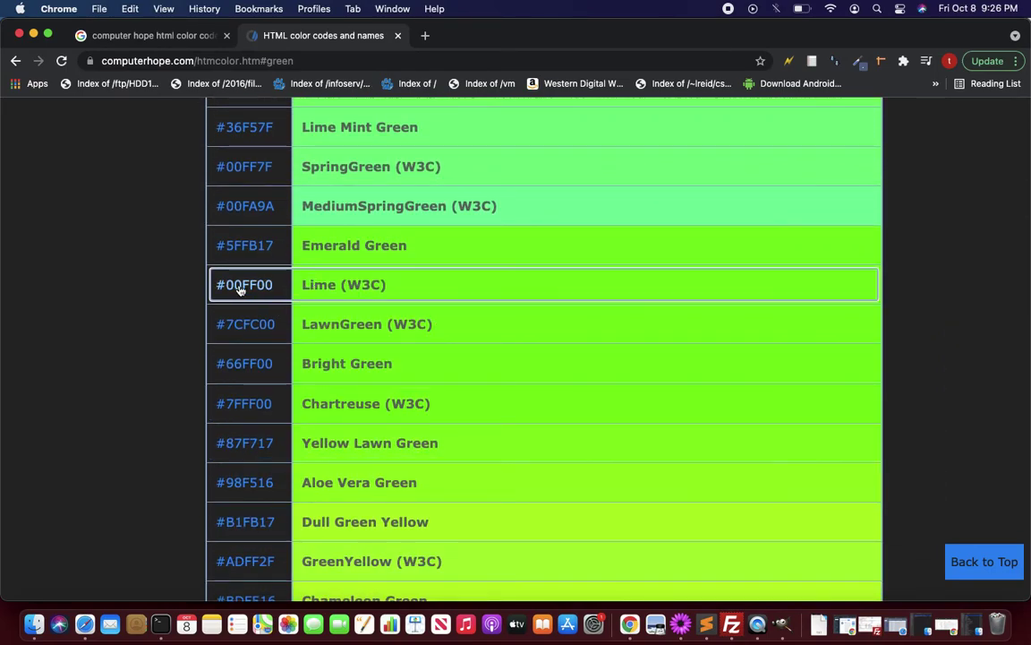
pyautogui.scroll(-12, 386, 405)
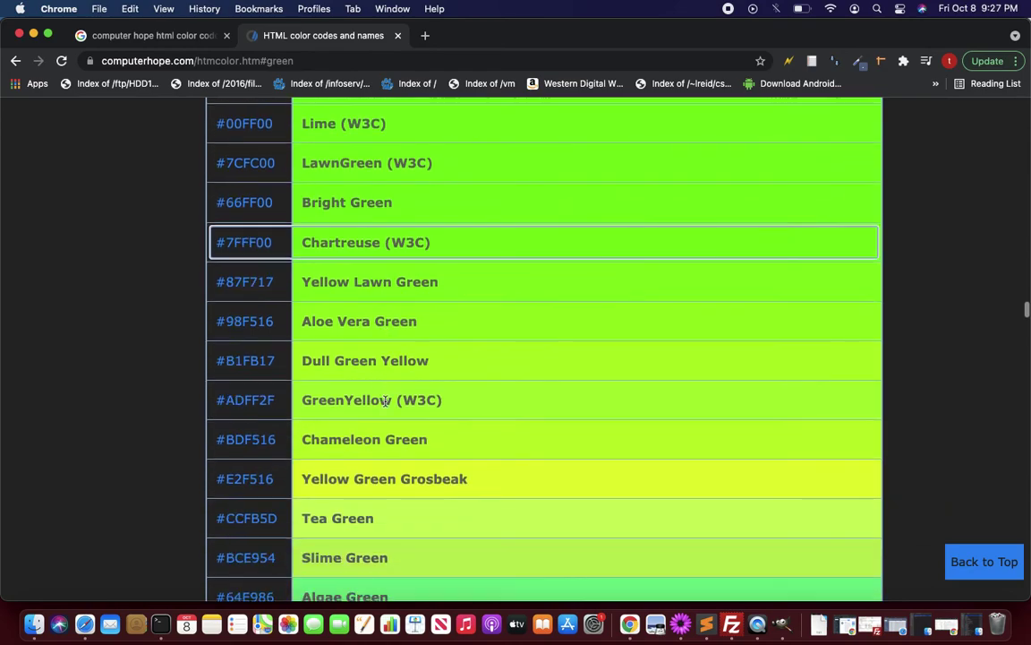
pyautogui.scroll(-15, 385, 405)
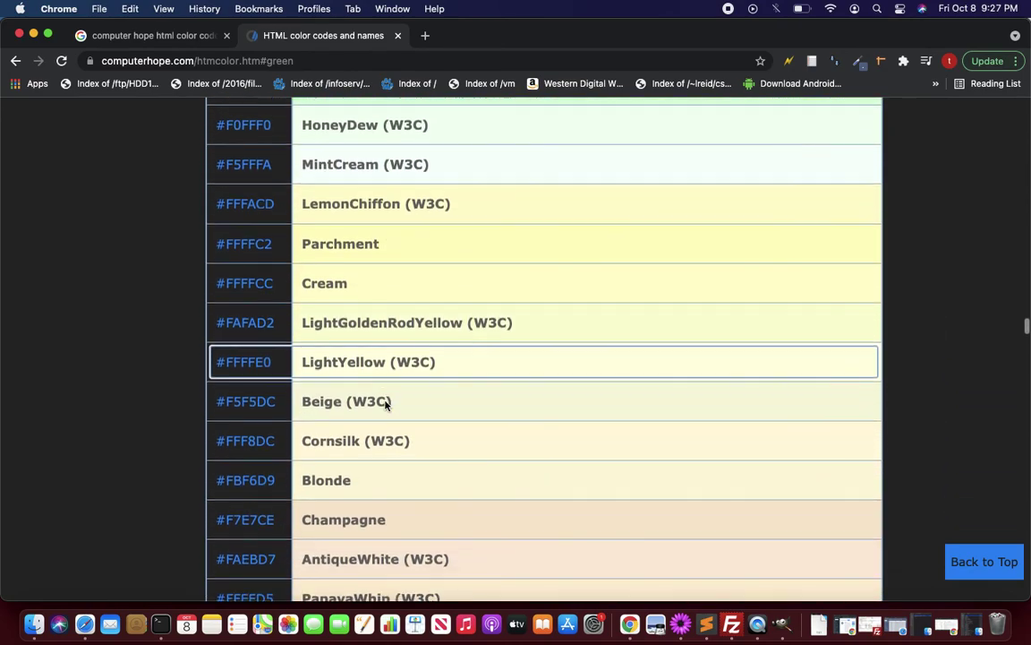
pyautogui.scroll(-20, 385, 400)
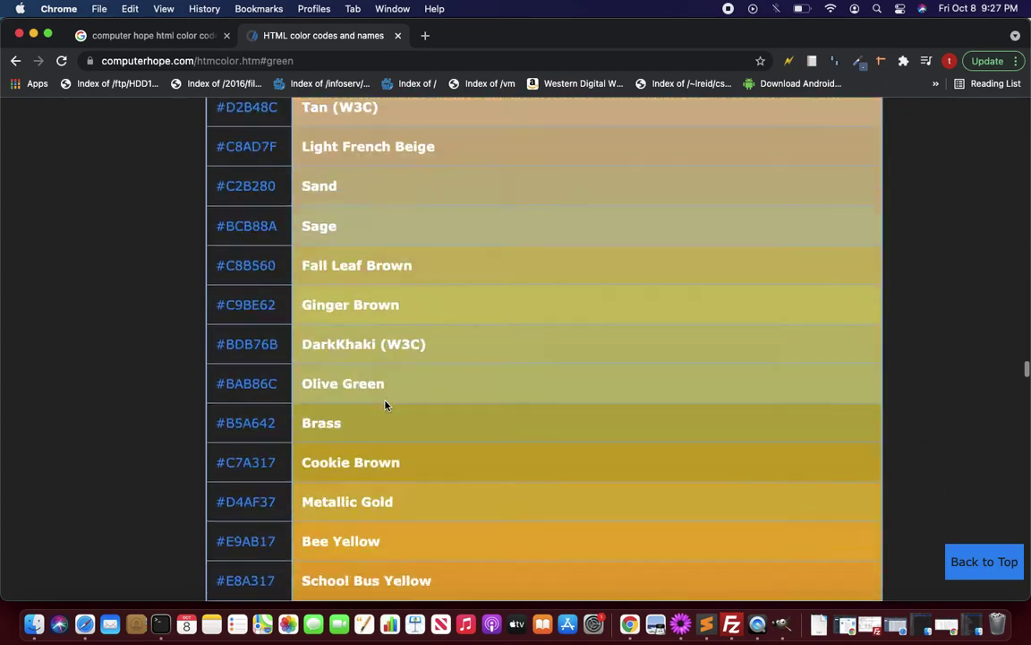
pyautogui.scroll(-20, 386, 405)
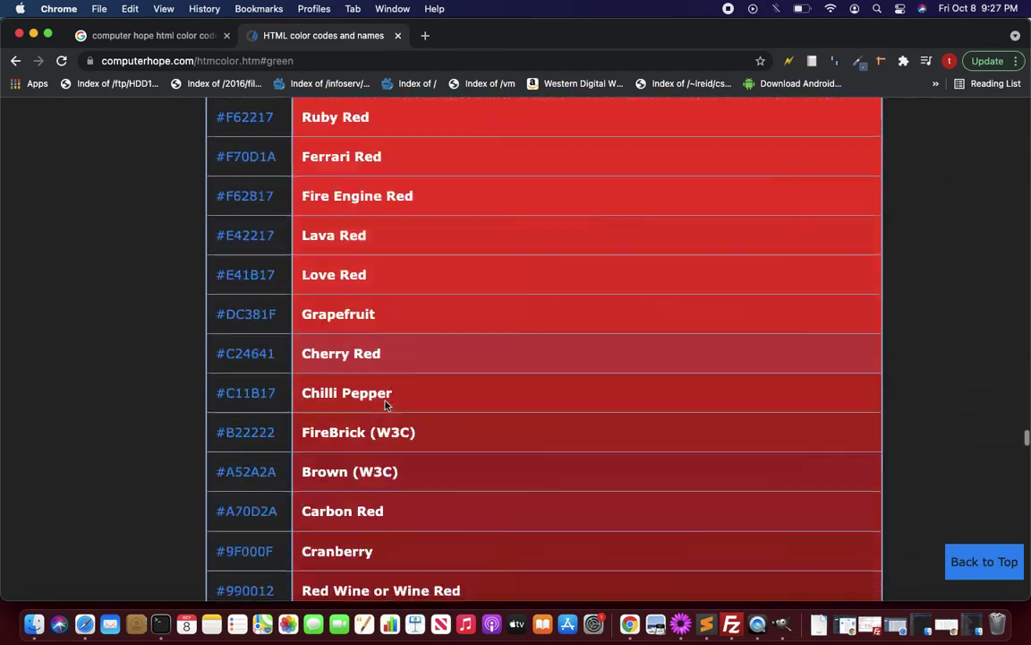
pyautogui.scroll(-20, 385, 405)
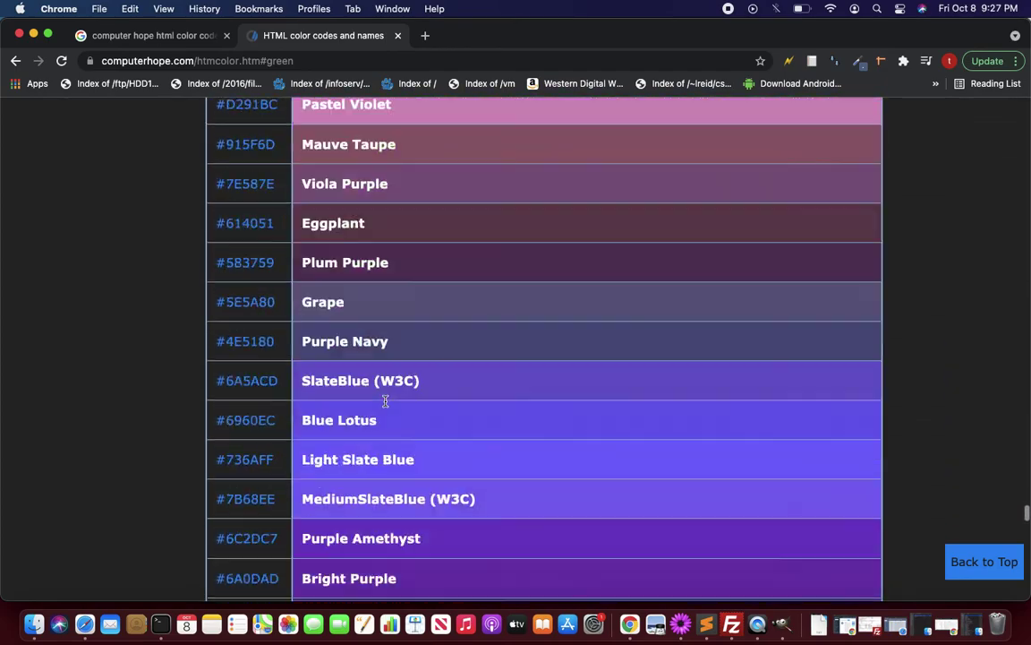
pyautogui.scroll(-10, 386, 406)
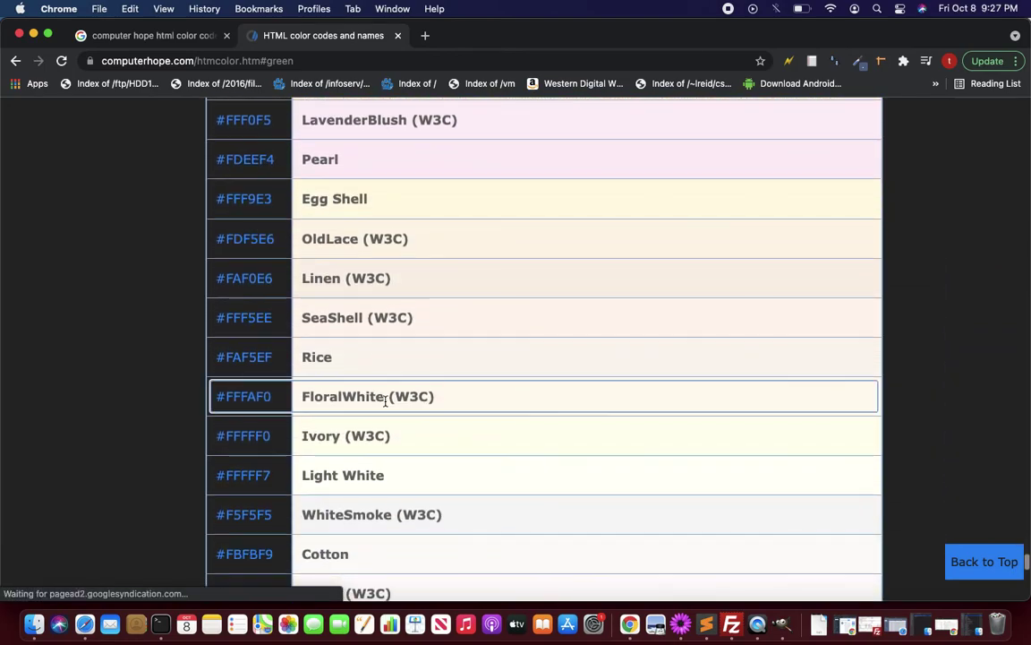